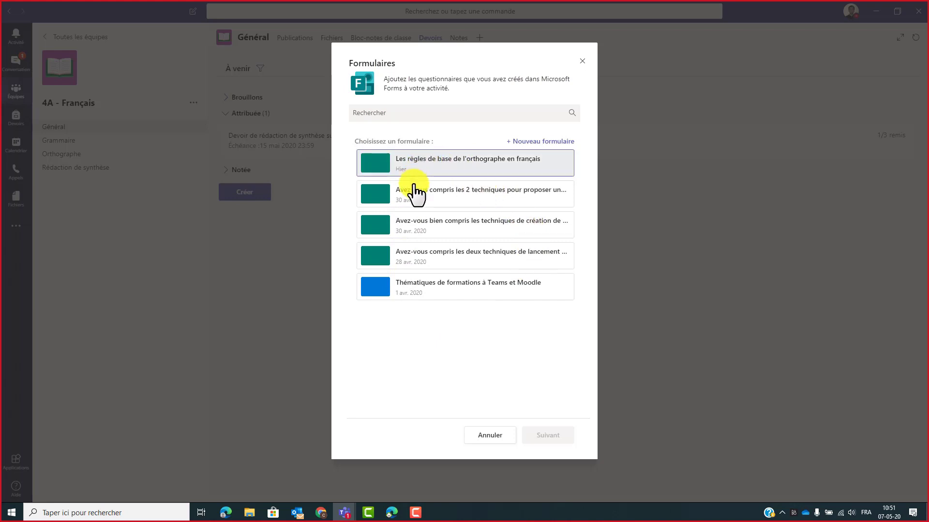
Request a new form from the assignment's form picker and create a blank questionnaire in Microsoft Forms.
click(423, 198)
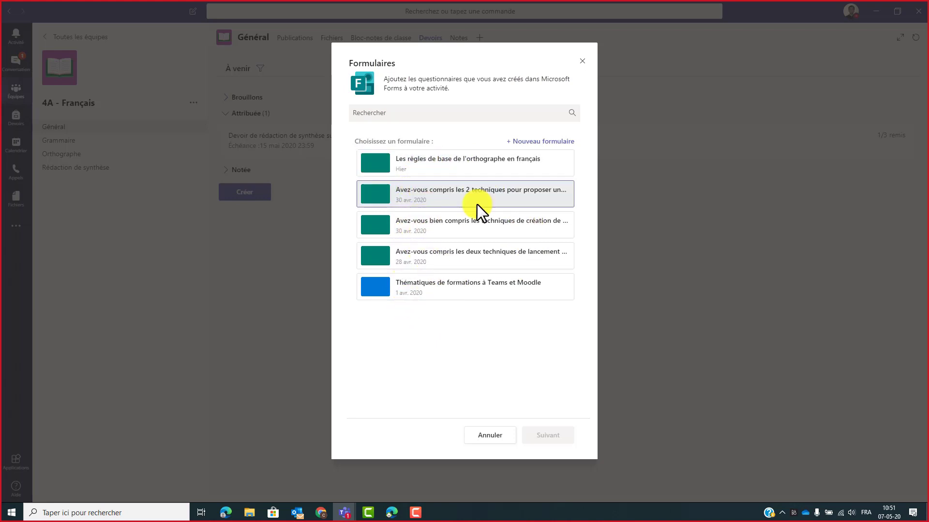
click(424, 172)
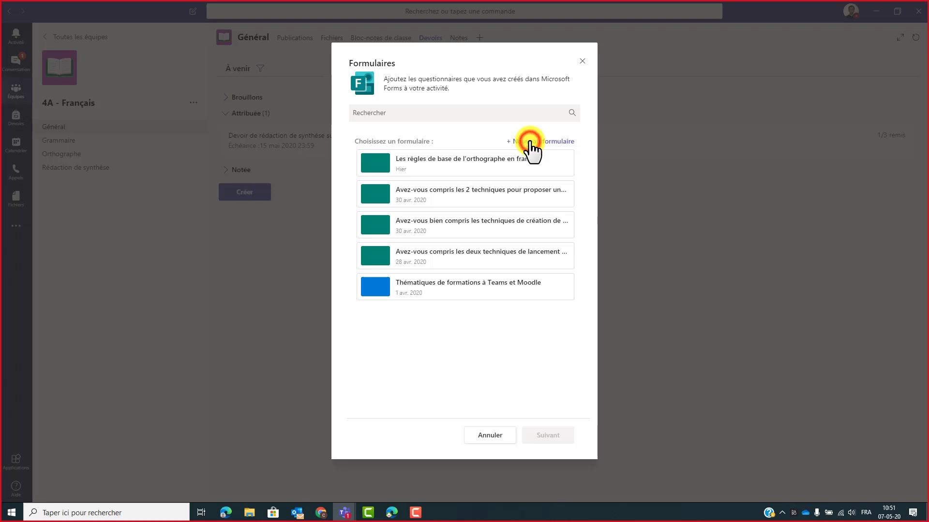
key(Escape)
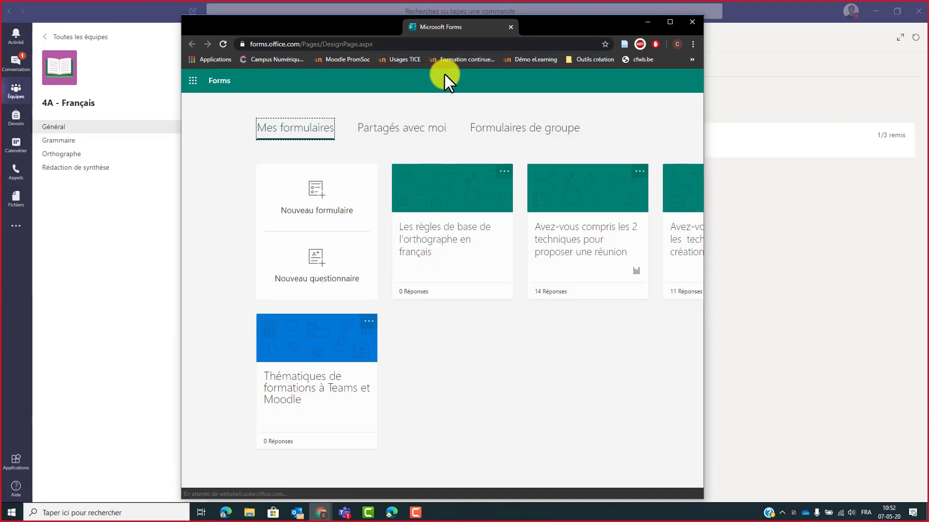
key(super+Up)
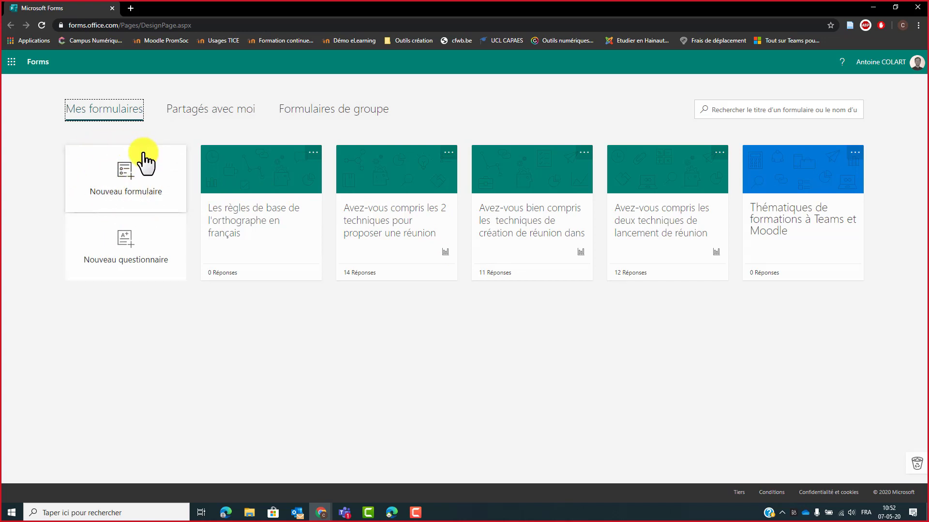
click(126, 241)
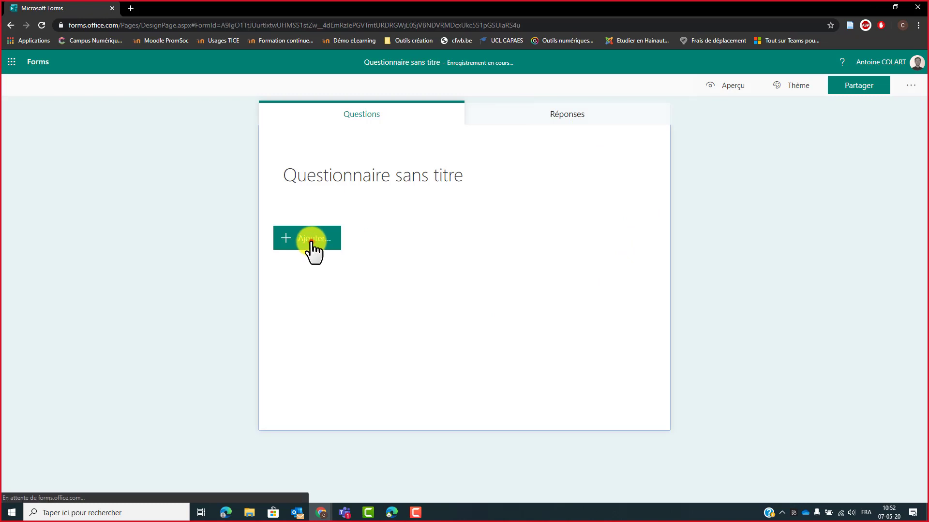
Add a choice question reading "Quelle est la capitale de la Belgique?" to the questionnaire.
click(312, 240)
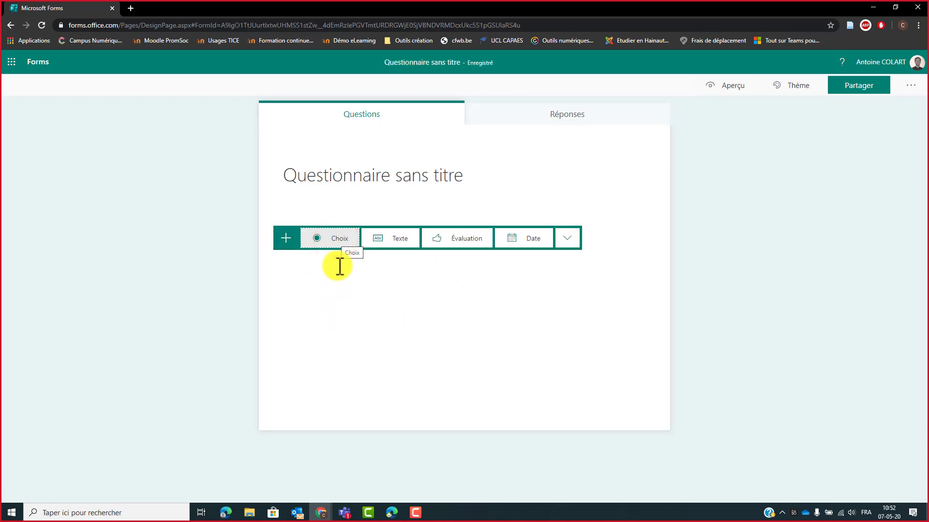
click(340, 242)
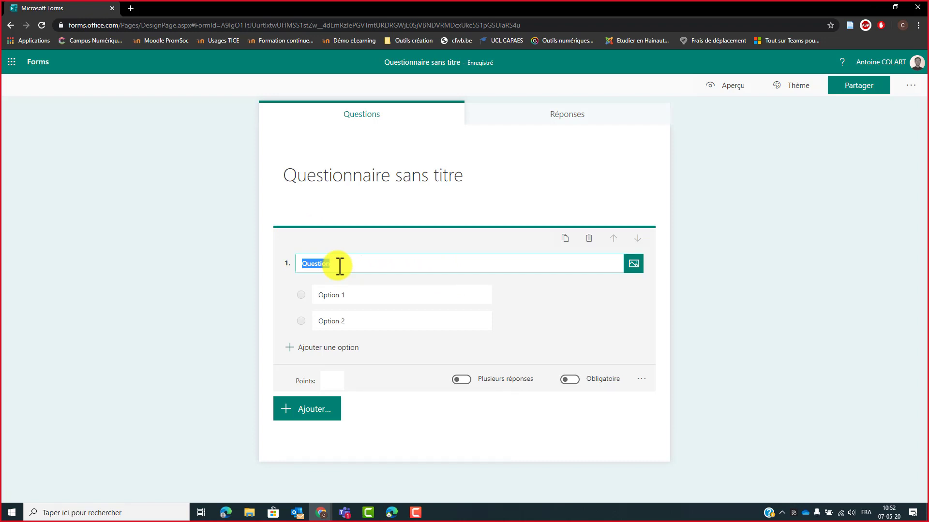
text(Quelle )
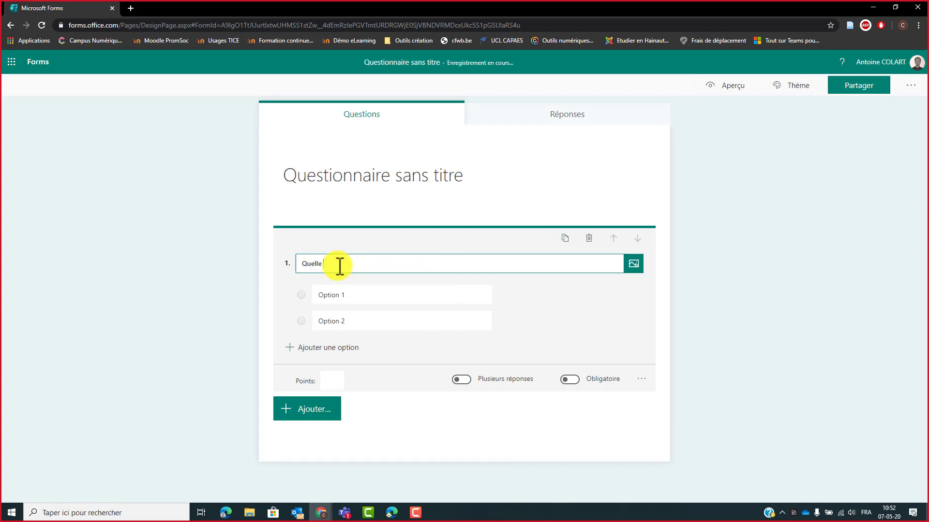
text(est la capitale)
text( de la )
text(Belq)
text(ique?)
Enter Bruxelles, Charleroi and Mons as the three answer options of the capital question.
click(347, 294)
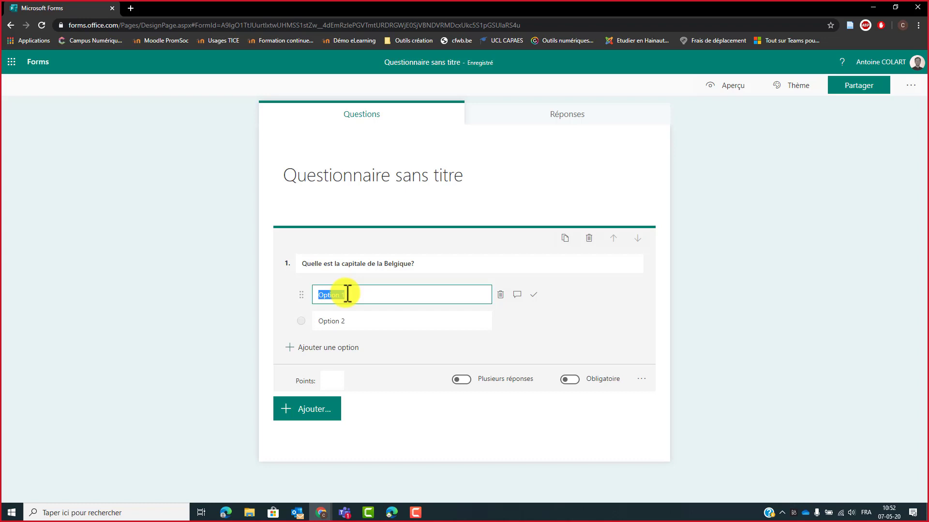
text(Bruxelles)
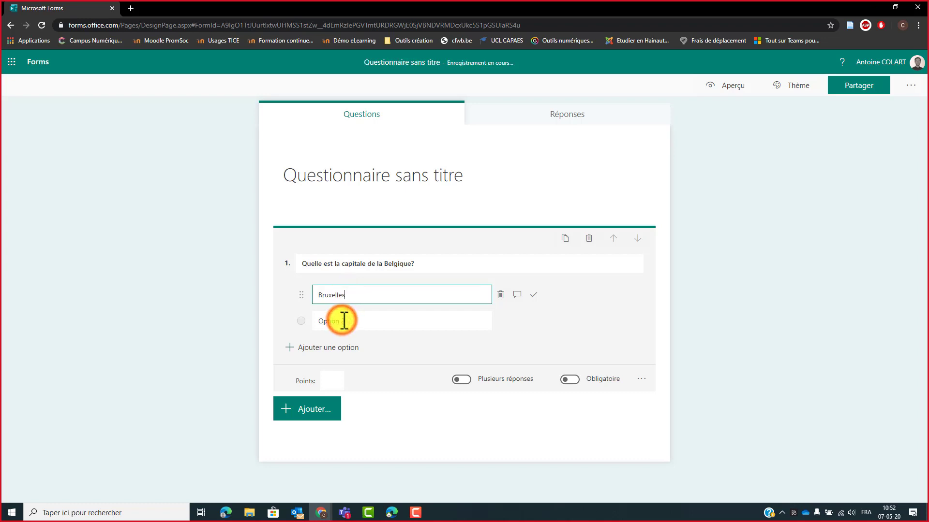
click(344, 320)
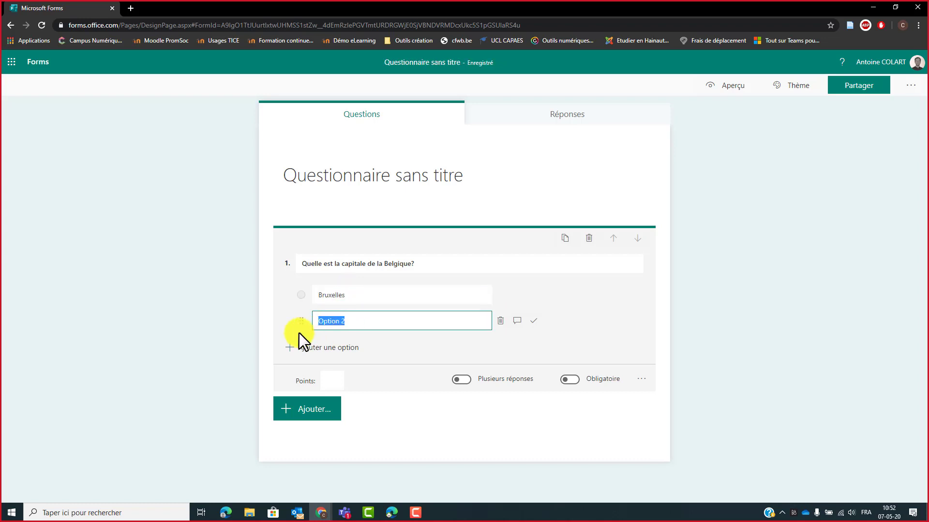
text(Charlero)
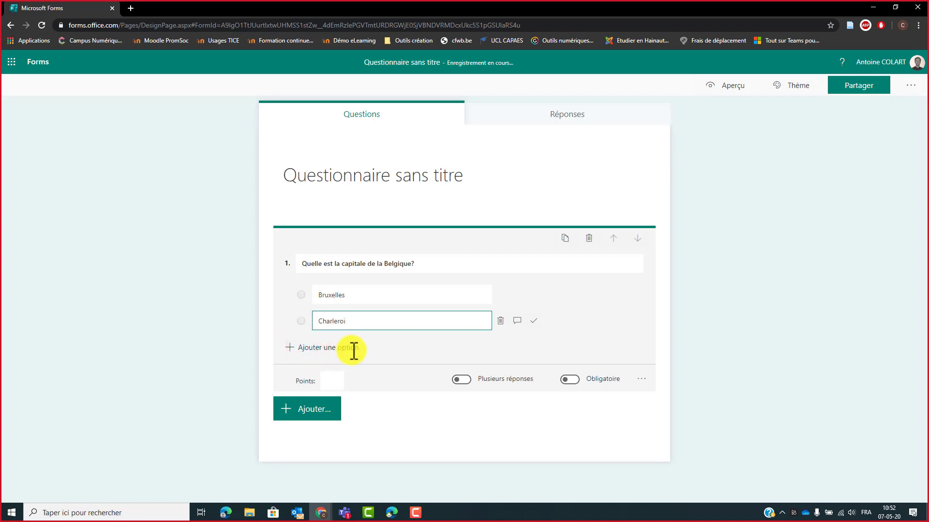
text(i)
click(352, 348)
text(Mons)
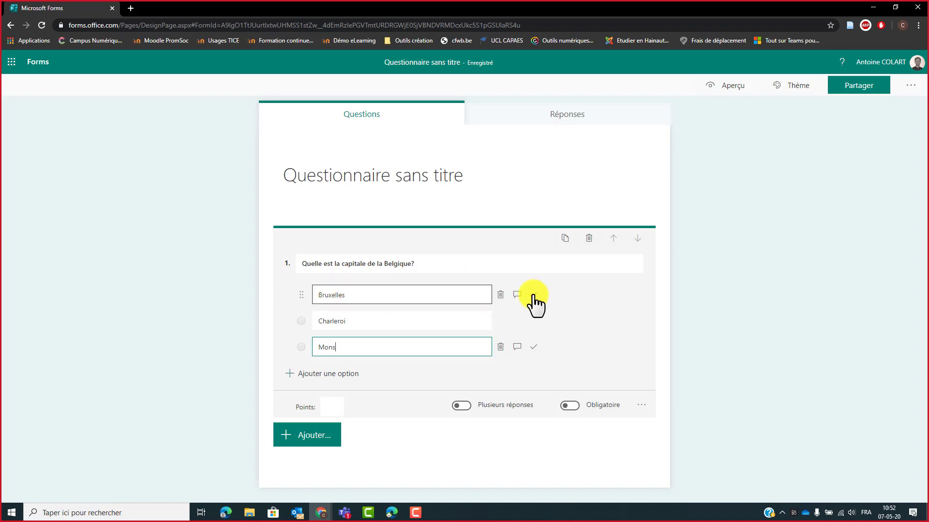
Mark Bruxelles as the correct answer and make the question mandatory and worth 2 points.
click(533, 295)
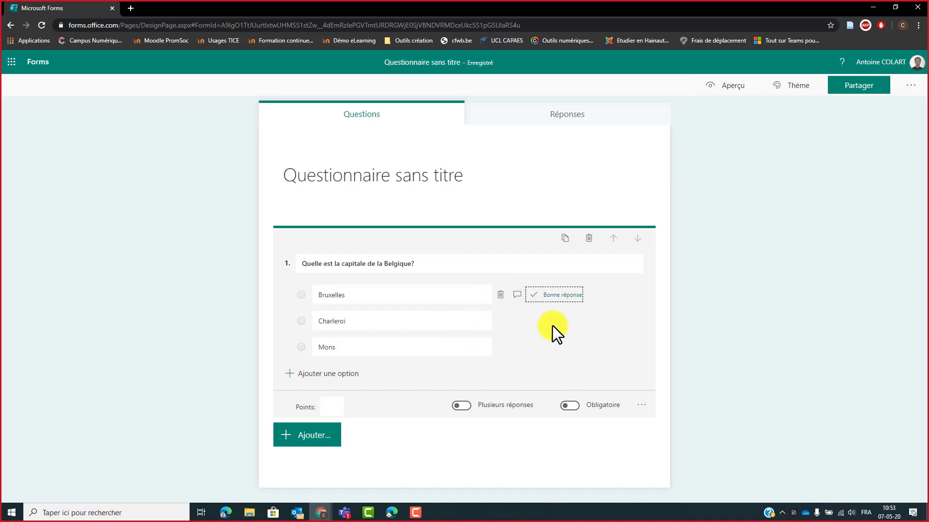
click(330, 406)
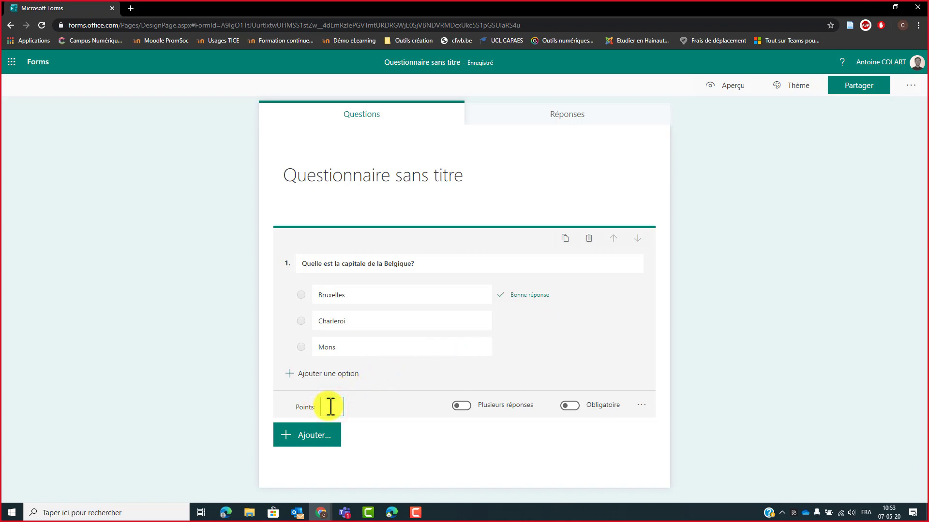
text(2)
click(608, 370)
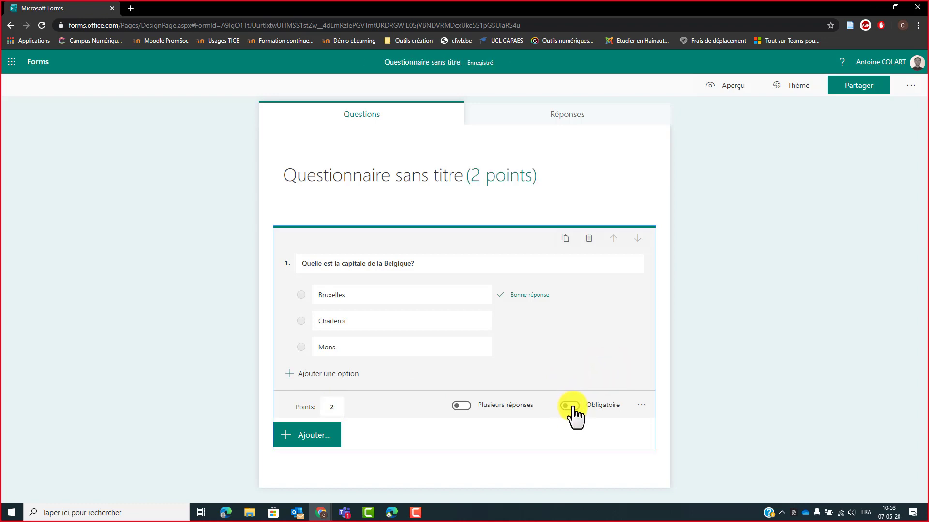
click(574, 405)
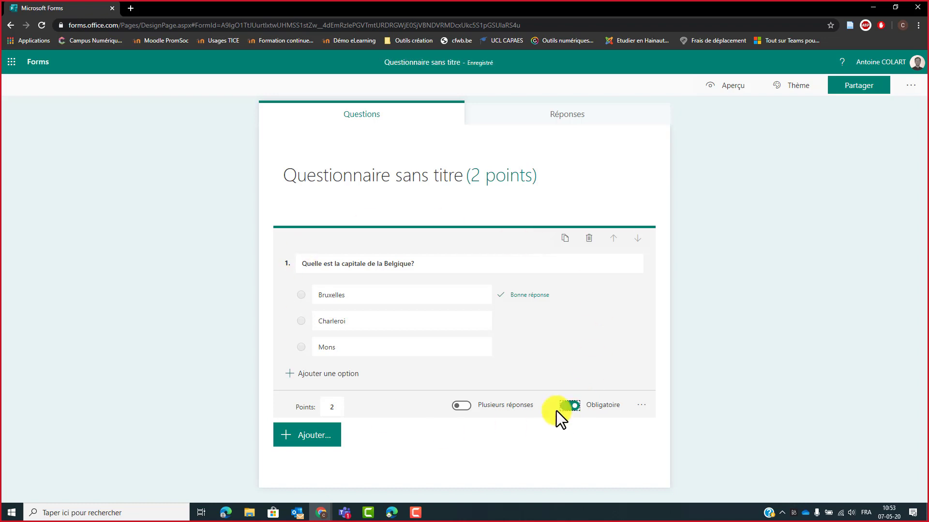
click(372, 353)
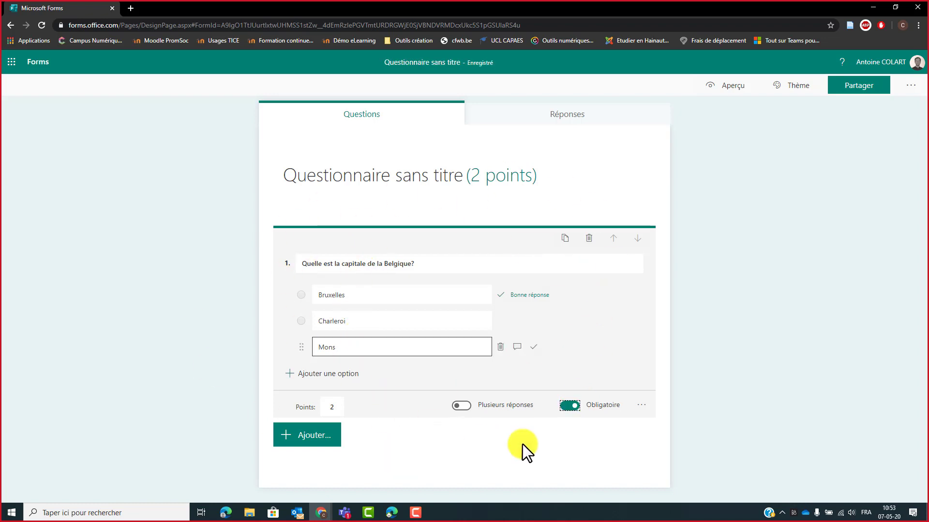
click(578, 437)
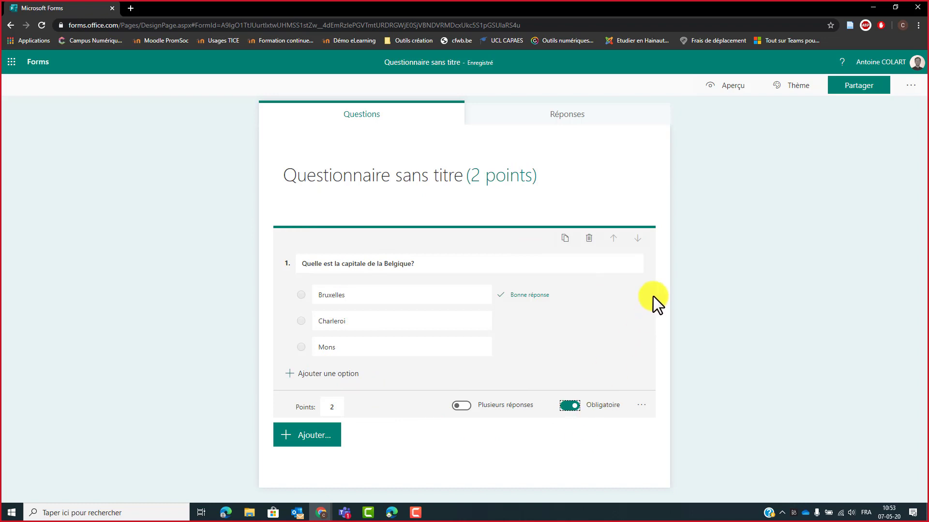
Title the questionnaire "Capitales" and return to the list of forms.
click(424, 184)
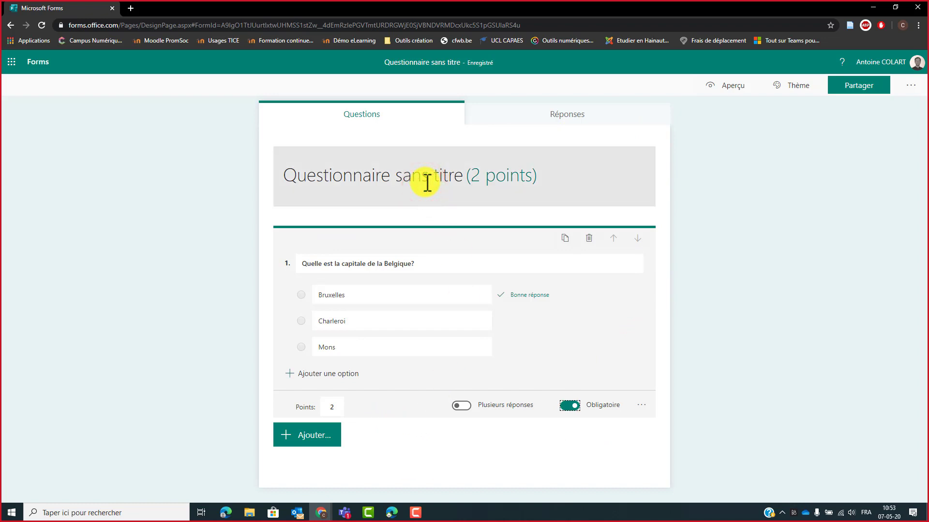
text(Cap)
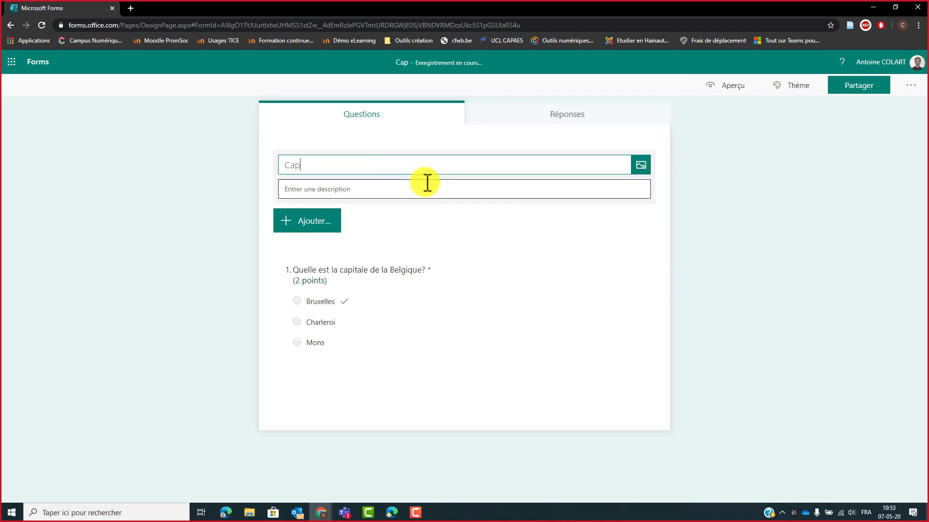
text(itales)
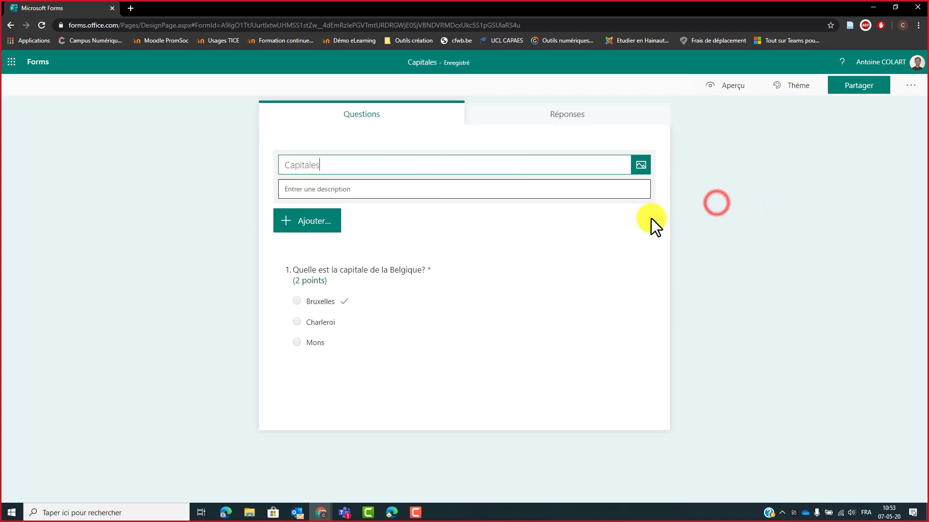
click(39, 62)
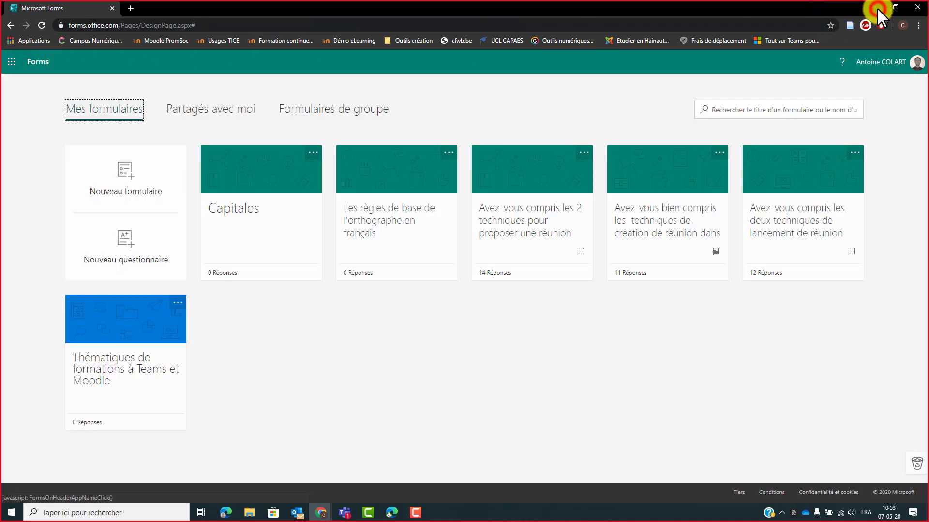
Switch back to Teams and create a questionnaire assignment from the form "Les règles de base de l'orthographe en français".
click(876, 7)
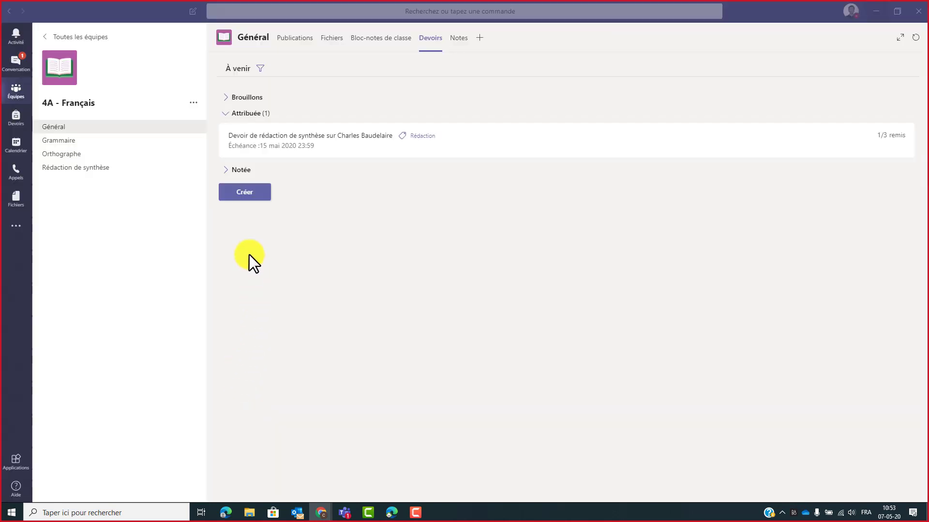
click(240, 199)
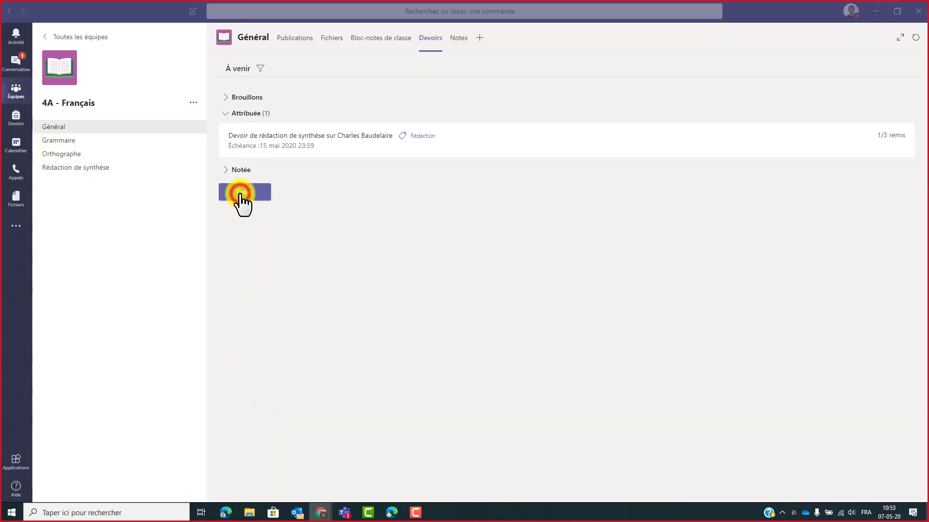
click(262, 161)
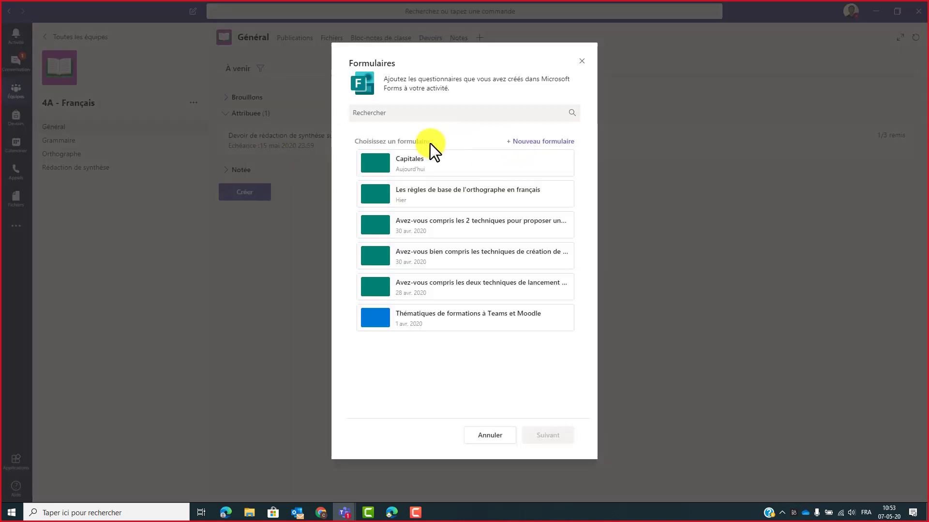
click(416, 167)
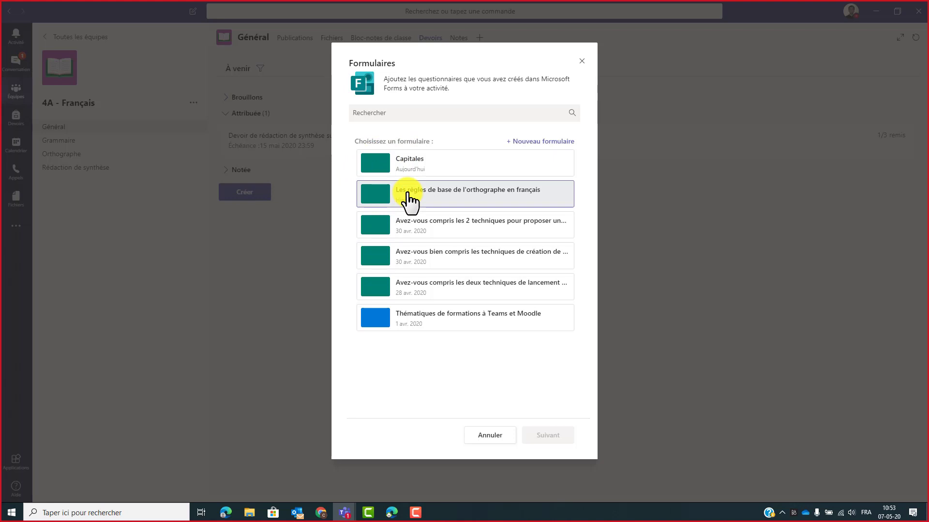
click(435, 203)
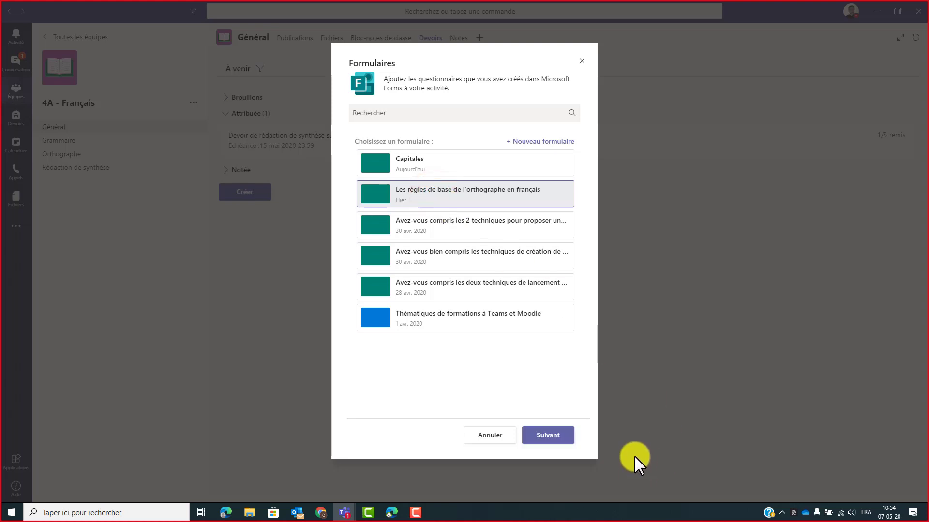
click(558, 437)
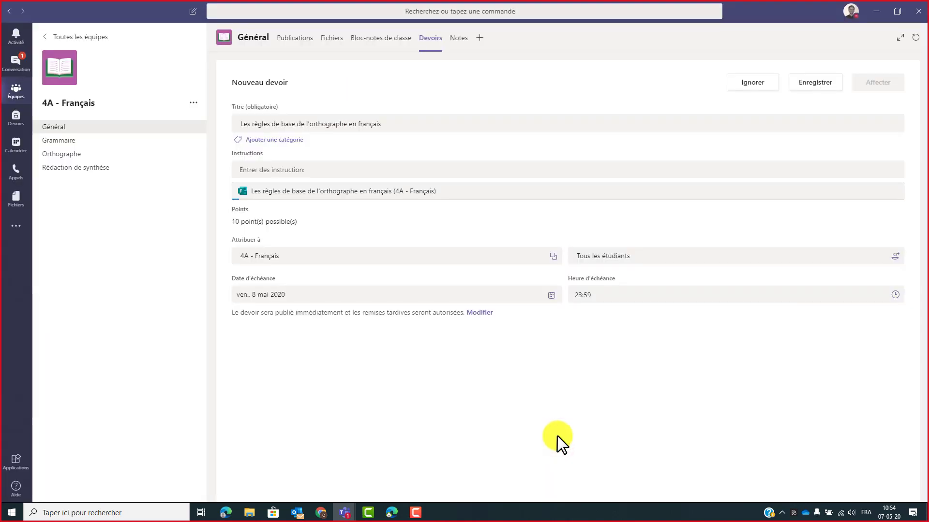
Shorten the assignment title to "Les règles de base de l'orthographe".
click(406, 129)
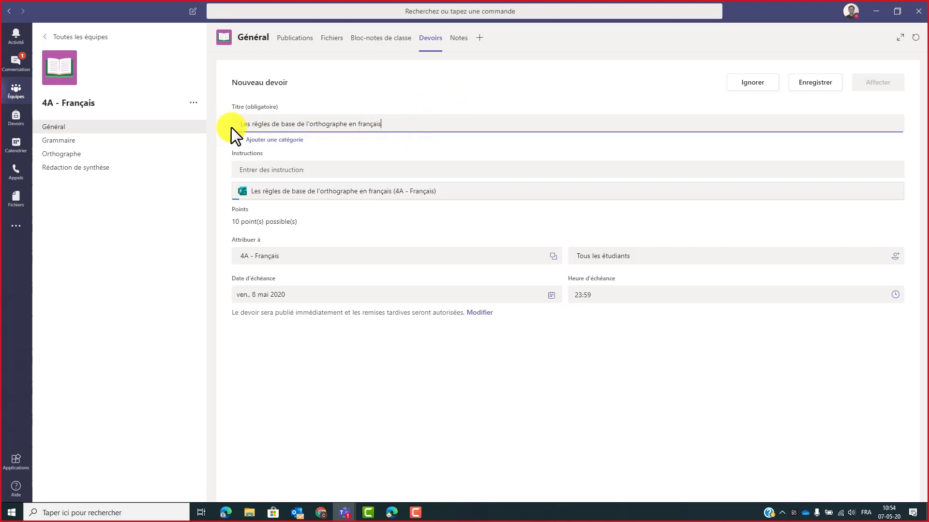
click(394, 125)
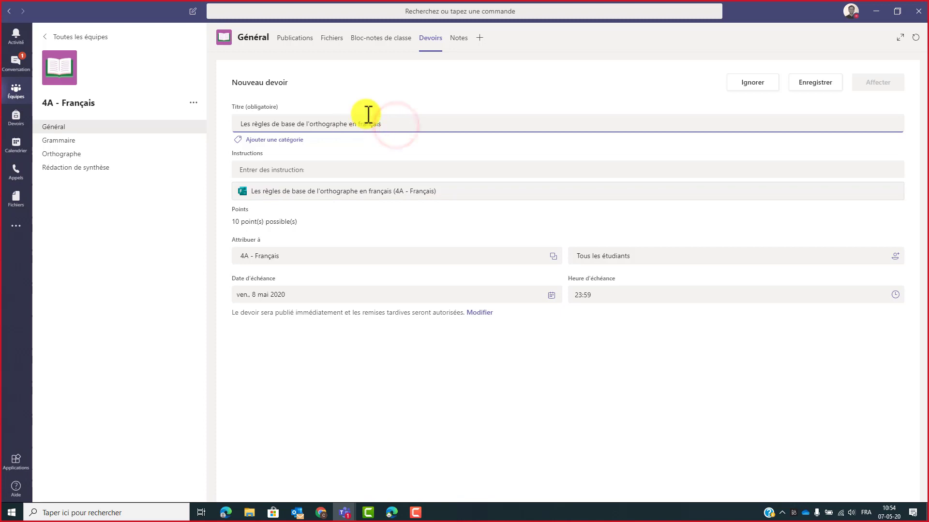
drag(347, 118, 429, 113)
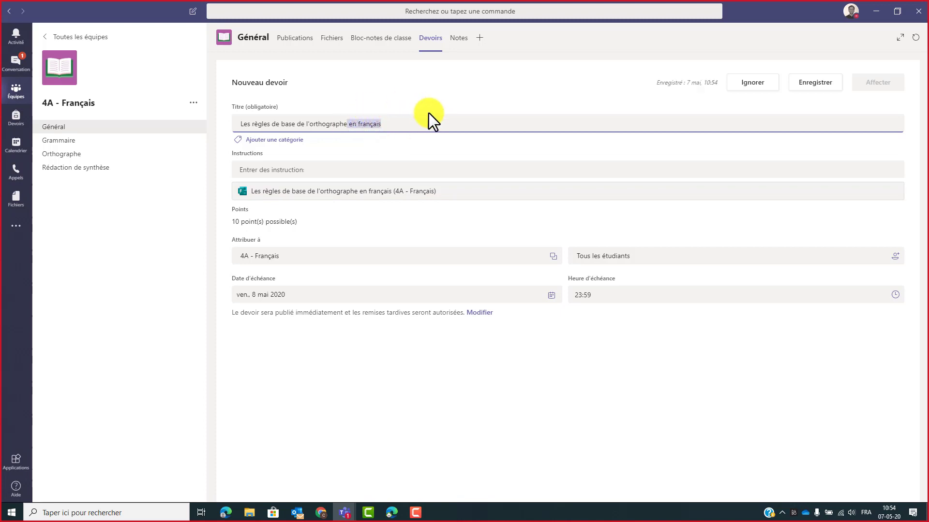
key(BackSpace)
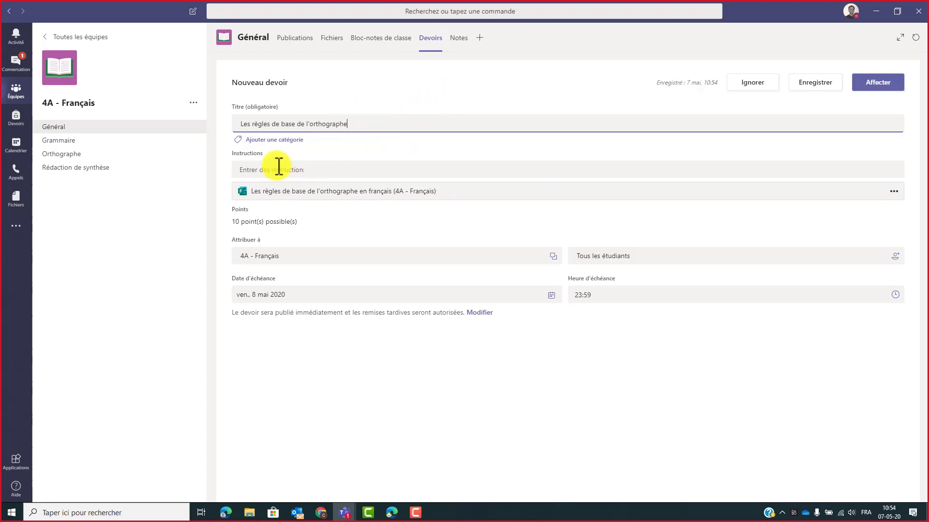
Create a new category named "Orthographe" and apply it to the assignment.
click(274, 140)
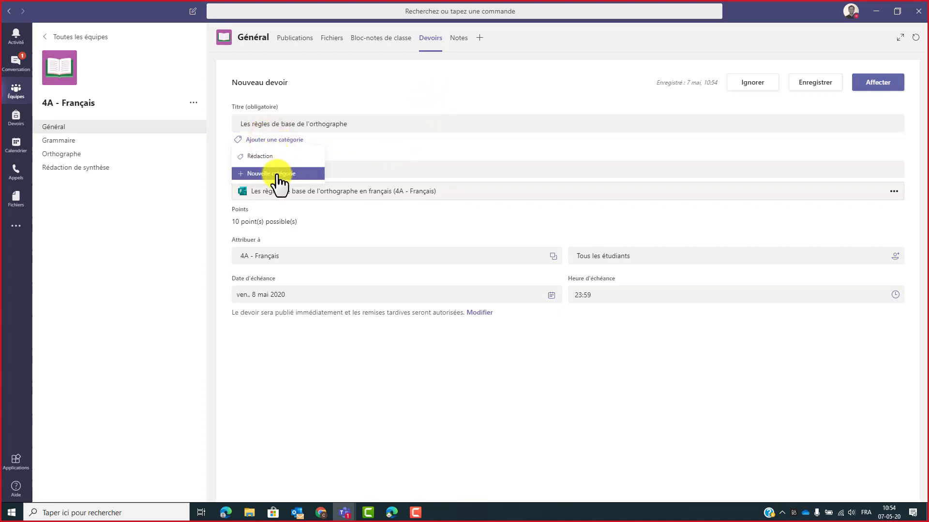
click(261, 180)
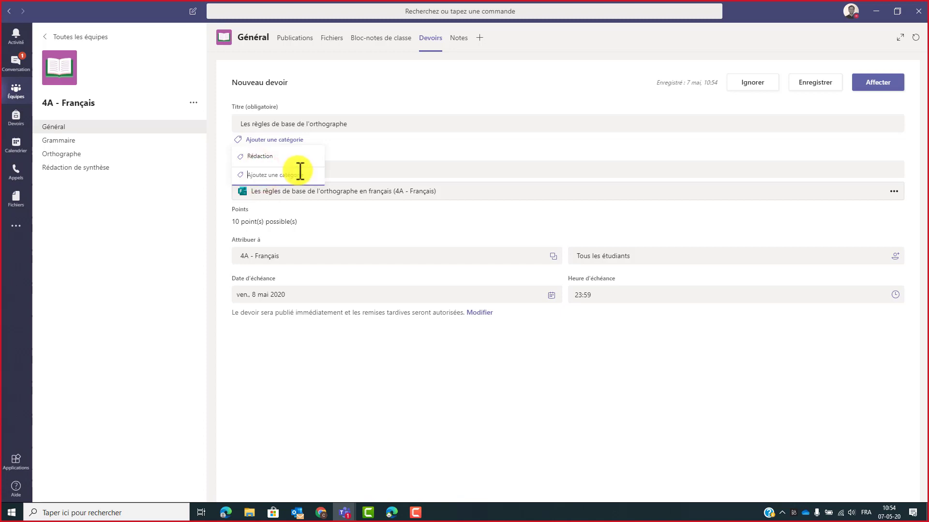
text(Orthographe)
click(300, 170)
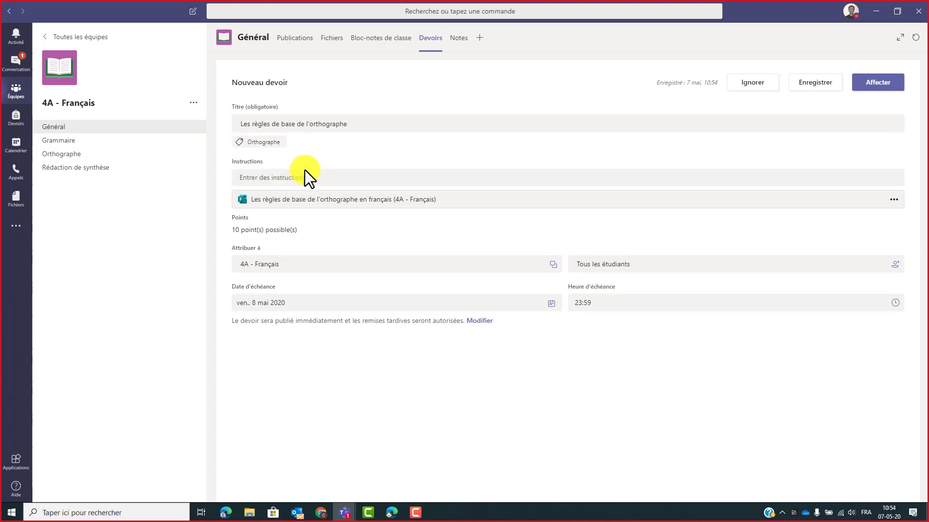
Write the instructions "Répondez aux différentes questions proposées dans le questionnaire ci-dessous." and start a new line below them.
click(274, 177)
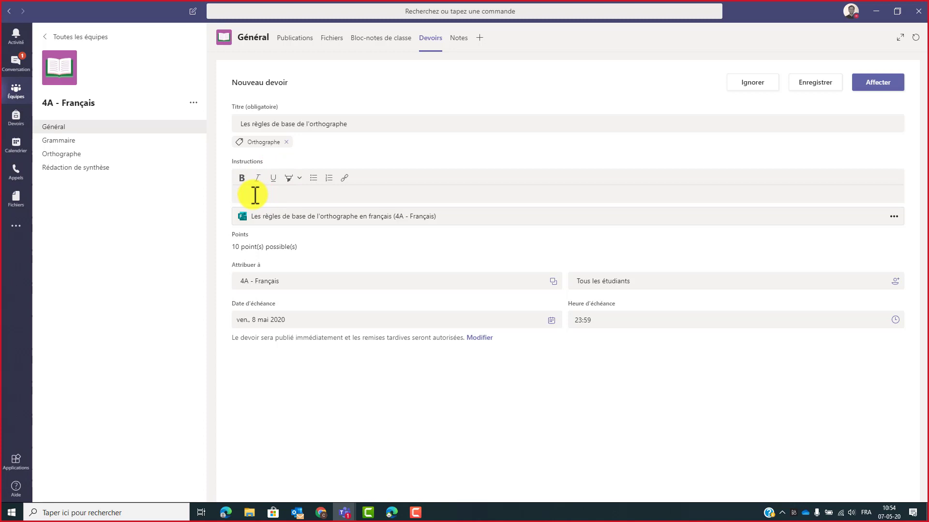
text(éc)
text(ons)
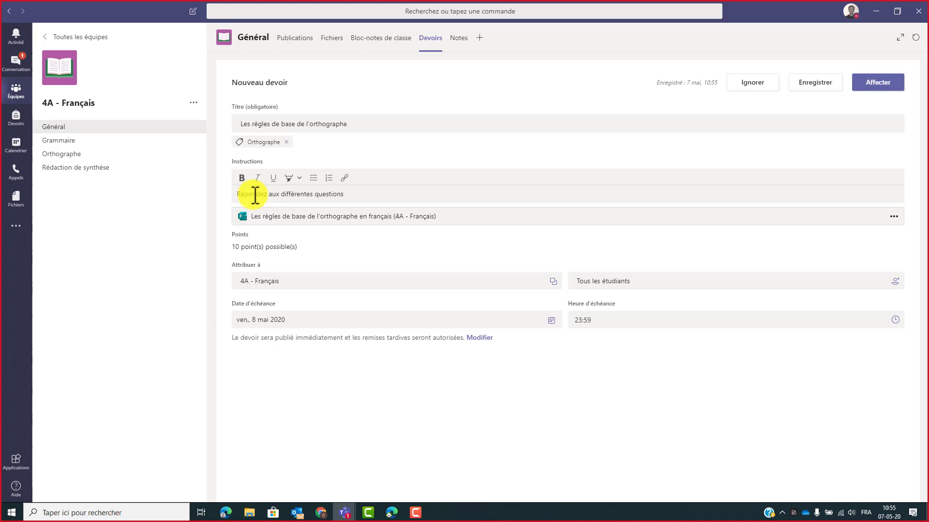
text( proposées dans le questionnaire ci-dessous)
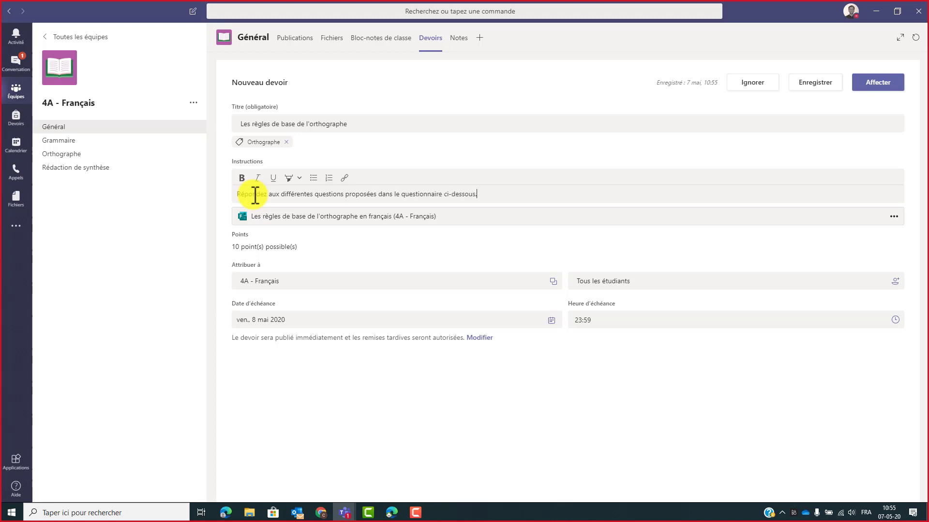
text(.)
key(Return)
key(Return)
key(Return)
key(Return)
key(Return)
key(Return)
key(Return)
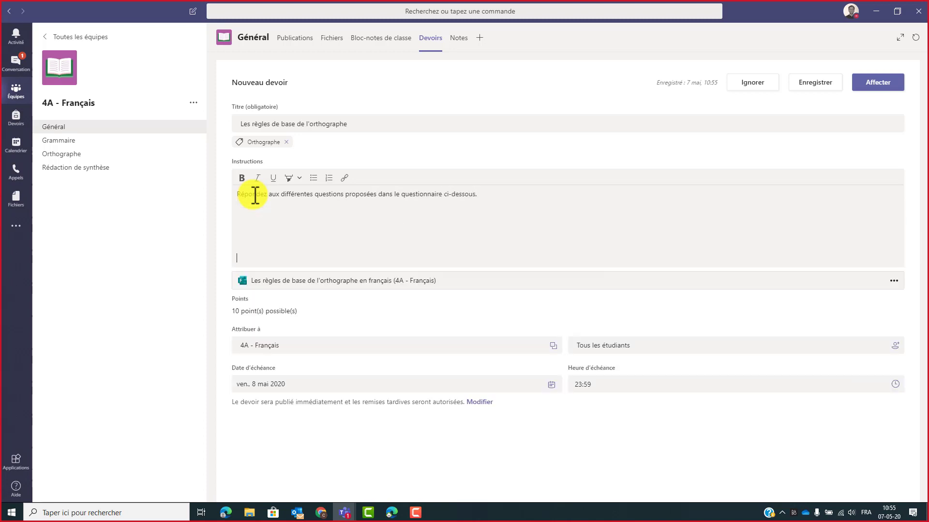
key(BackSpace)
key(BackSpace)
key(BackSpace)
key(BackSpace)
key(BackSpace)
key(BackSpace)
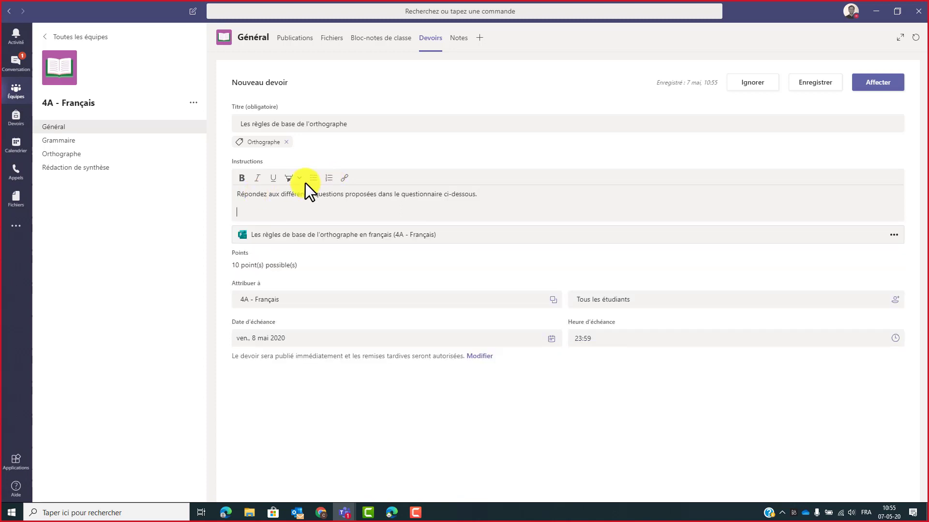
Add a bulleted line reading "Bon travail!" beneath the instruction sentence.
click(309, 180)
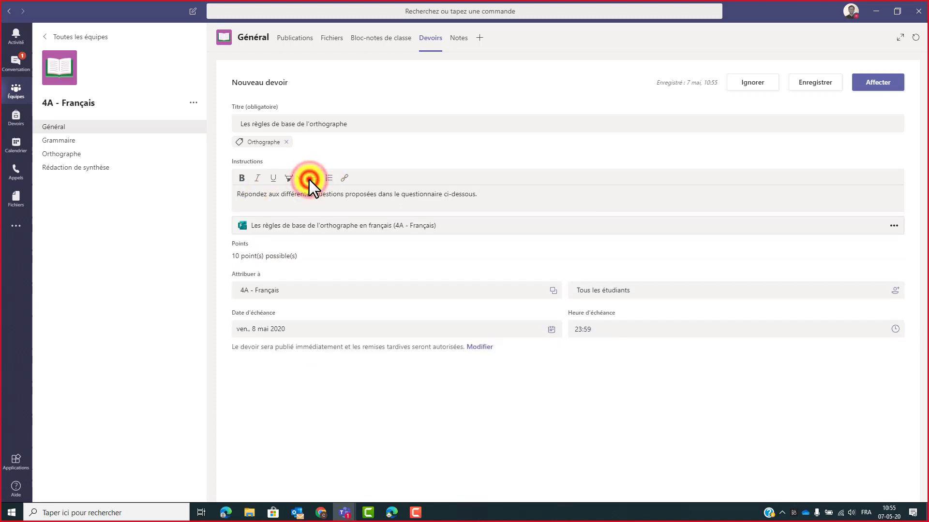
click(309, 180)
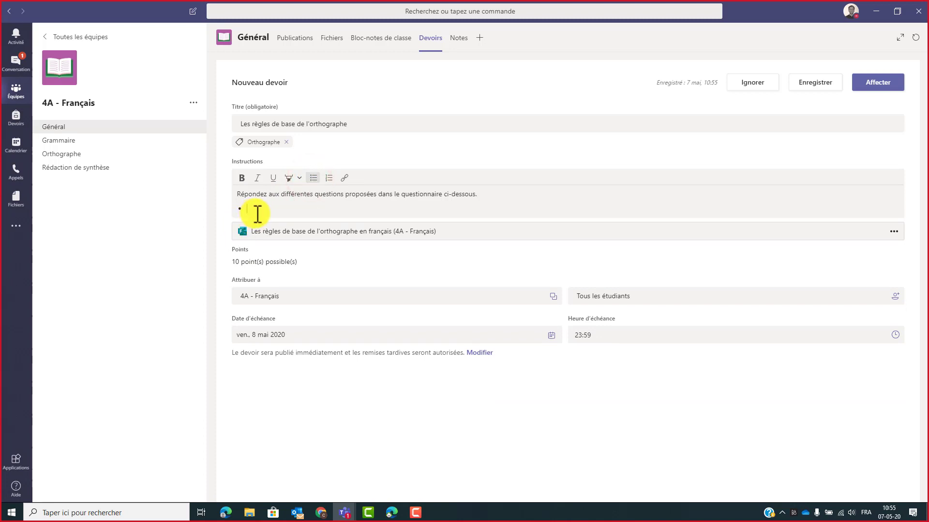
text(Bon travail!)
Make the word "différentes" bold in the instructions.
click(242, 179)
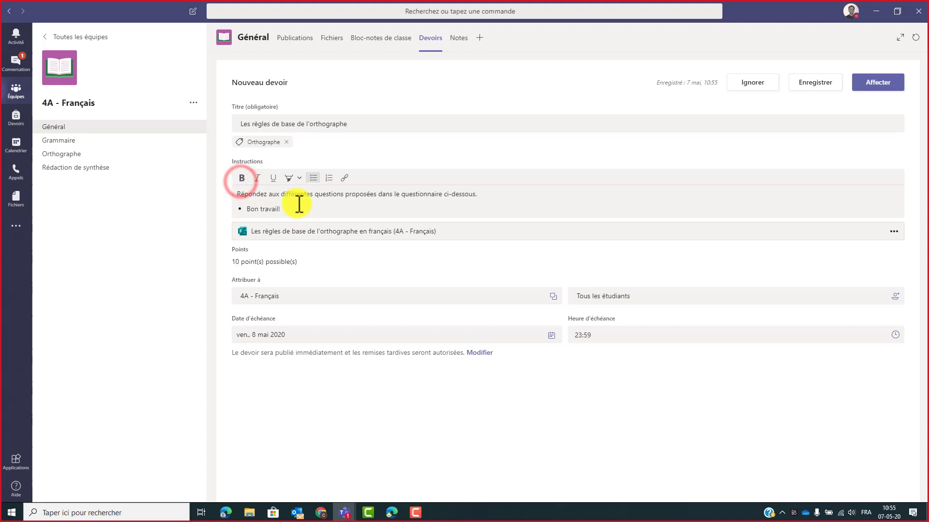
click(296, 195)
click(242, 178)
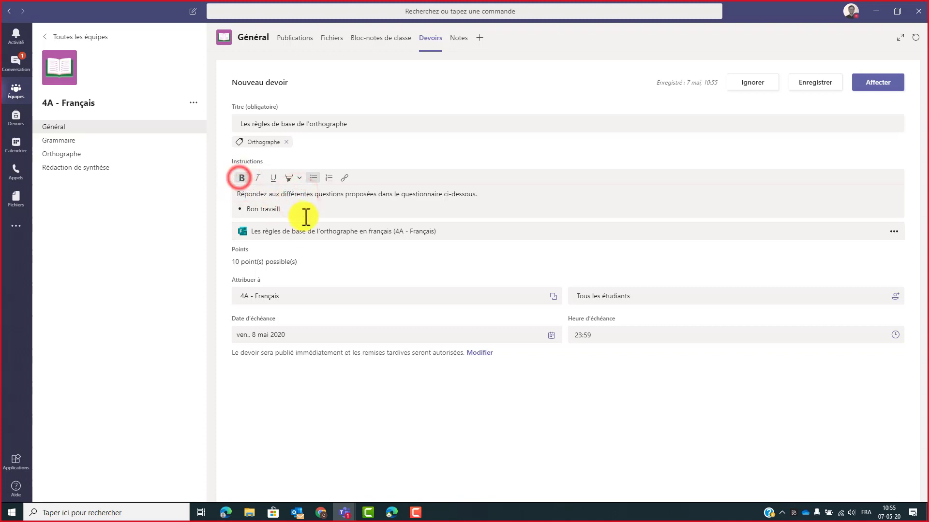
click(306, 217)
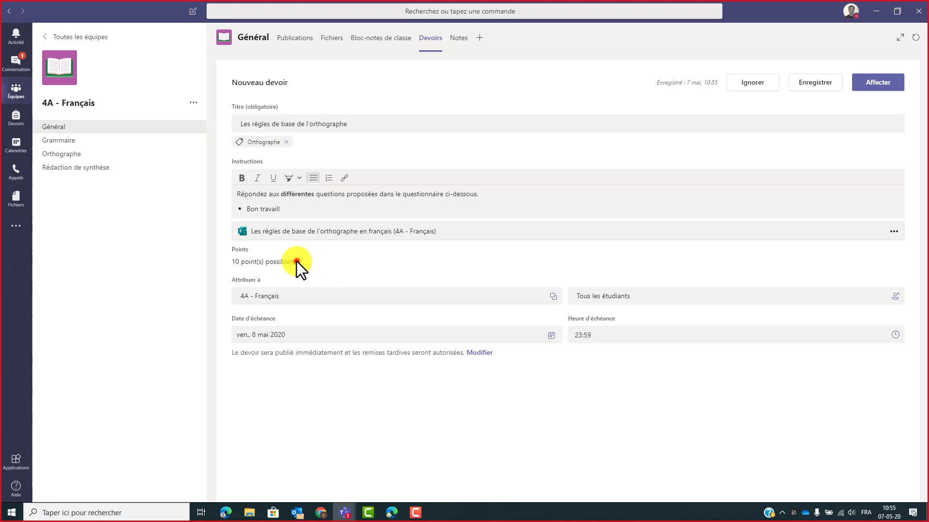
Examine the assignment's possible points and the class and student choices it can be assigned to.
click(302, 247)
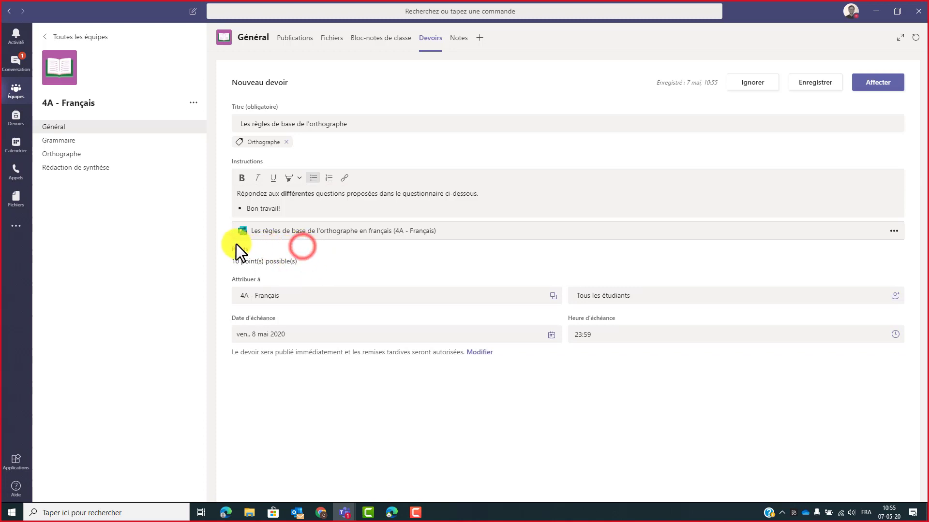
shift+click(235, 246)
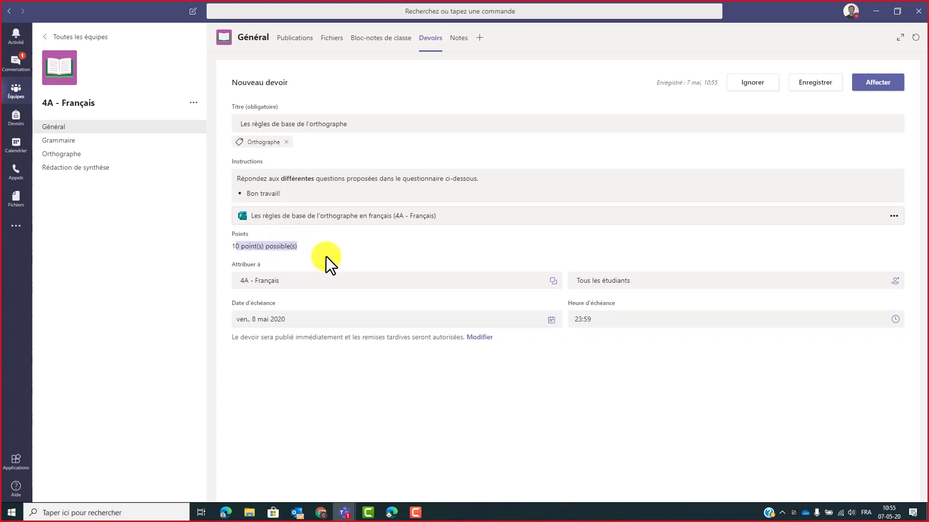
key(shift+Home)
click(318, 254)
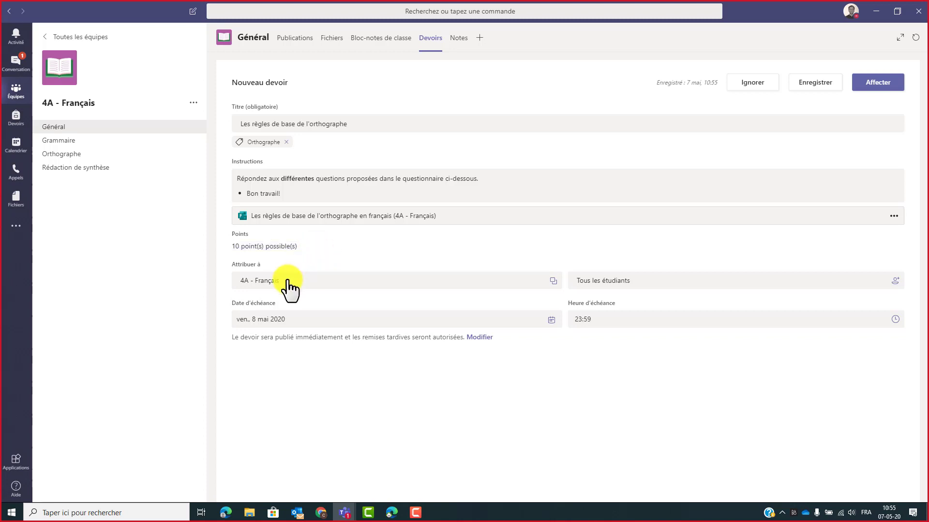
click(288, 280)
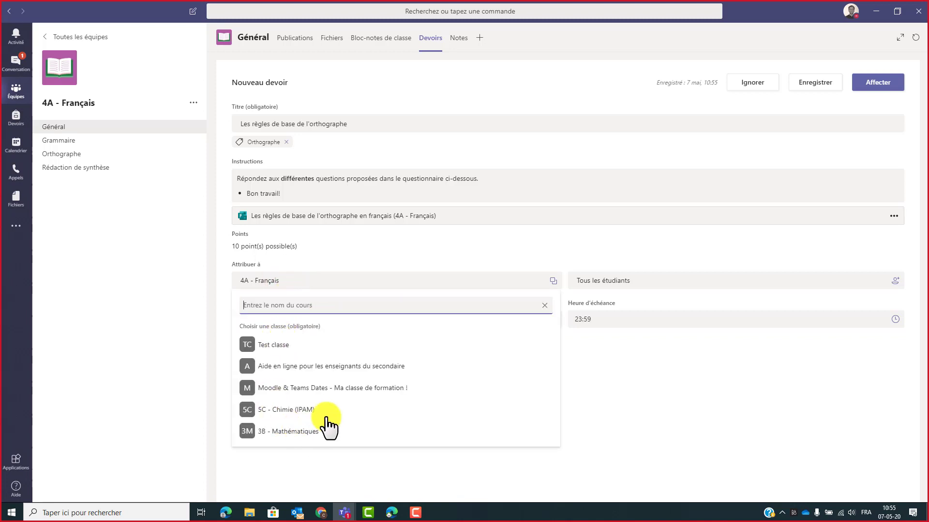
click(382, 248)
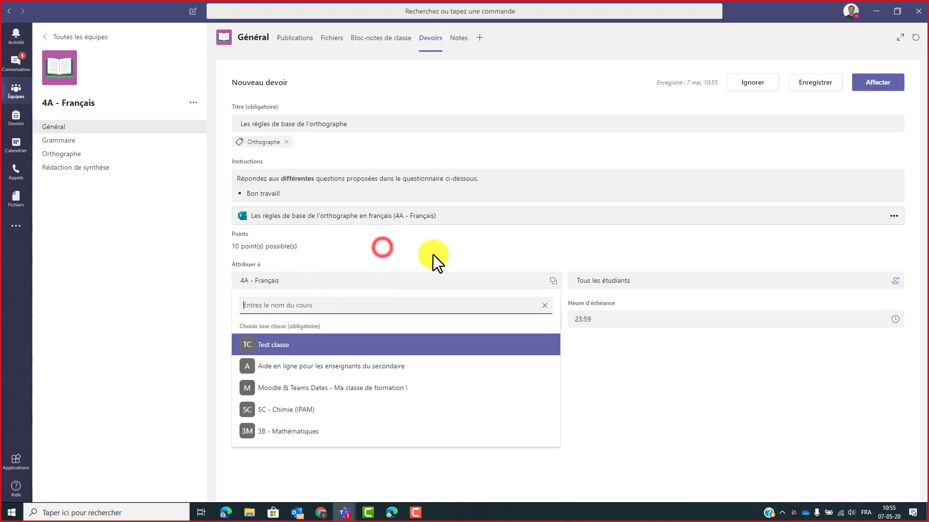
click(612, 286)
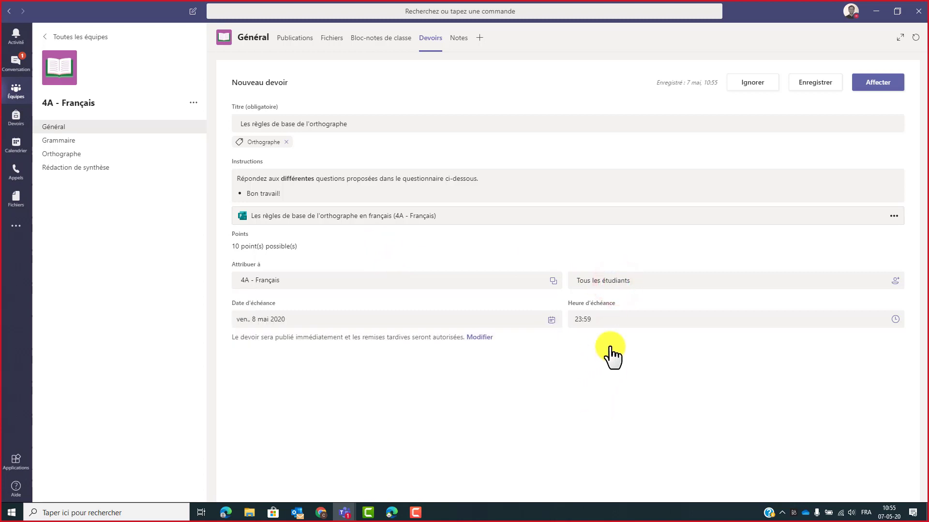
click(433, 461)
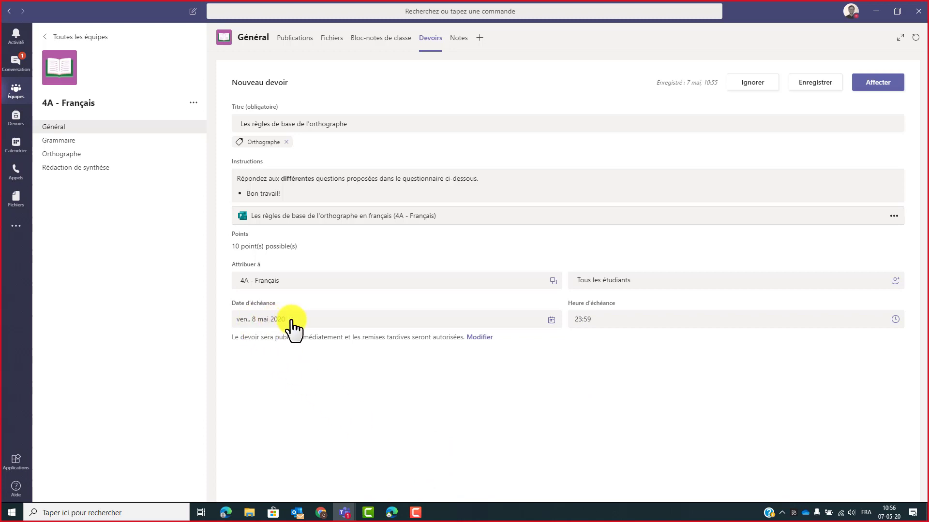
Try out the future publication date and closing date options in the assignment's timeline.
click(470, 336)
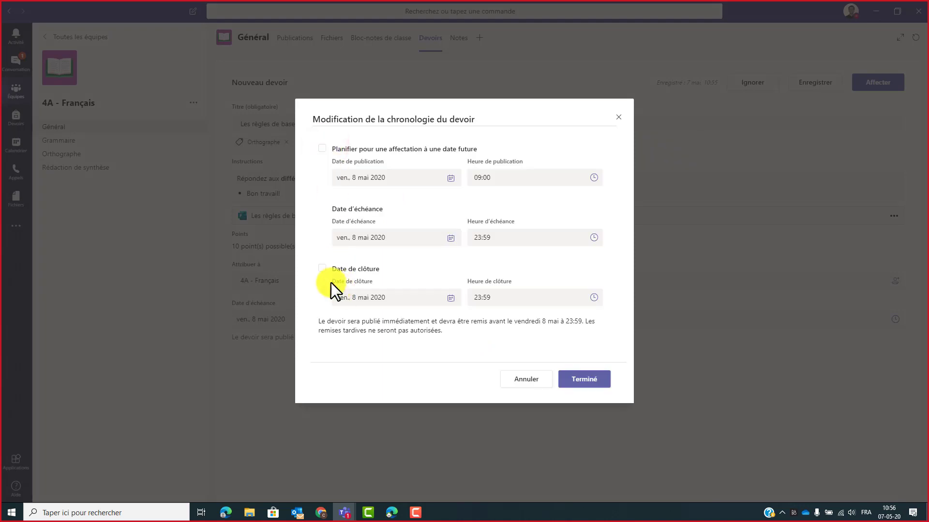
click(323, 269)
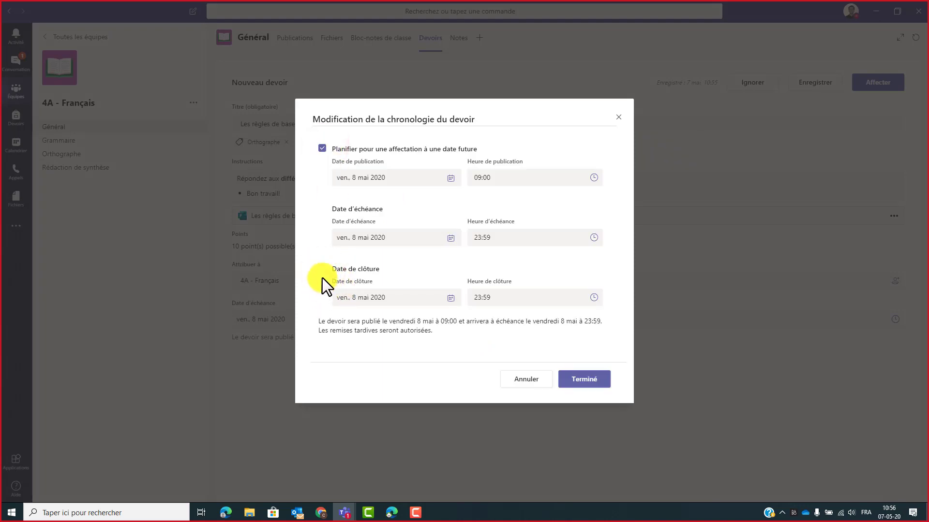
click(324, 148)
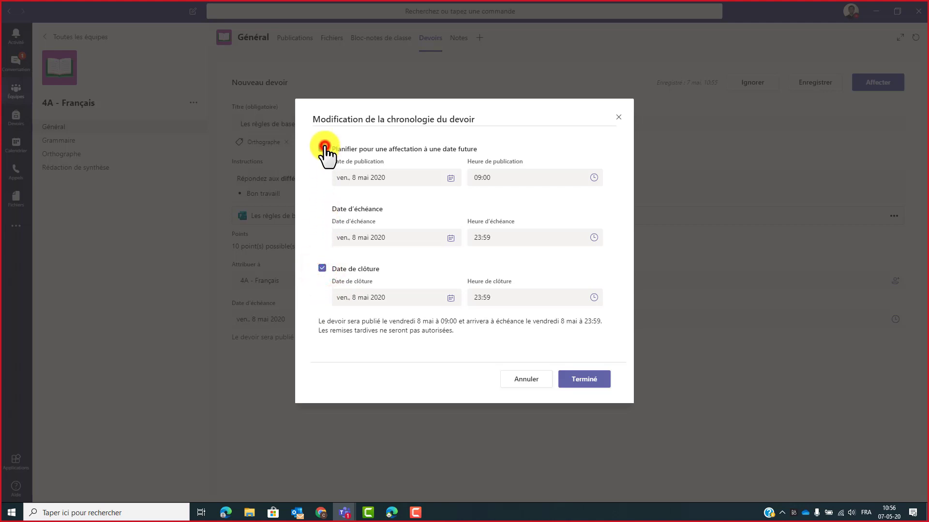
click(581, 380)
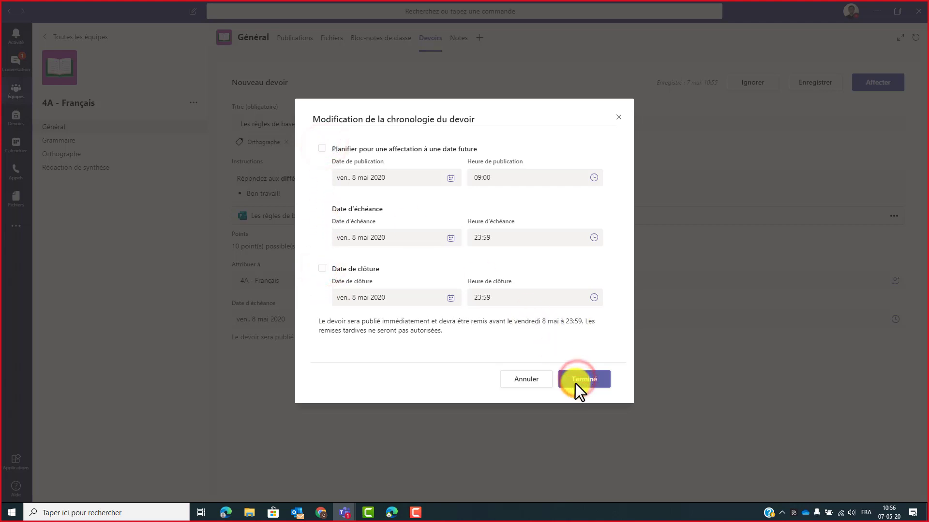
Set the due date to Friday 15 May 2020 and assign the work to the class.
click(500, 320)
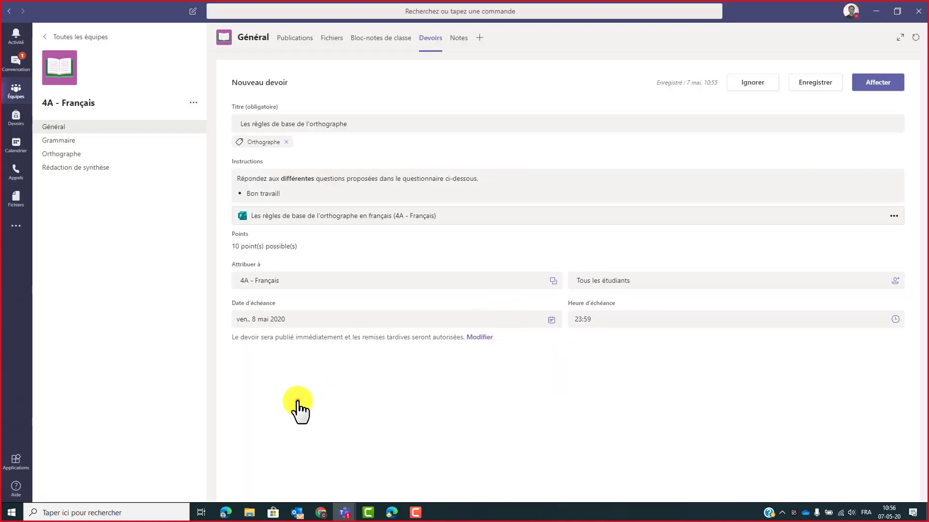
click(297, 401)
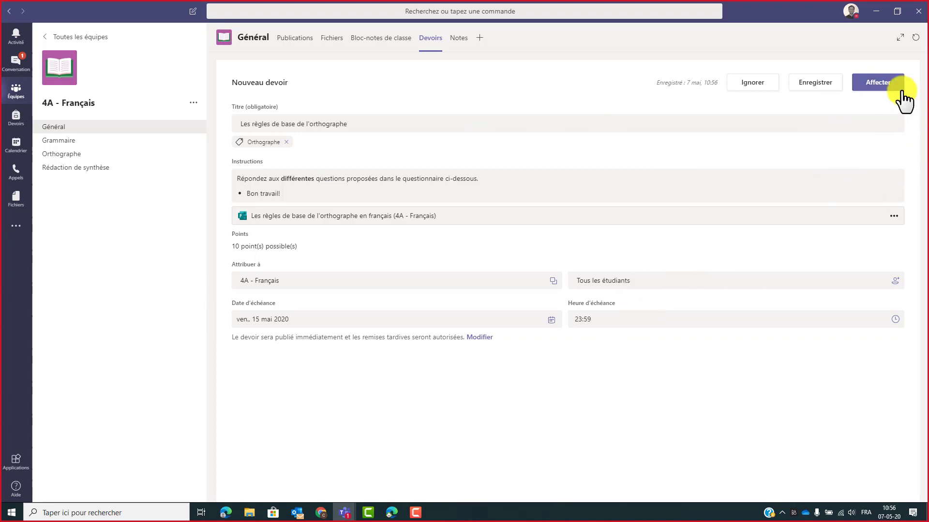
click(878, 84)
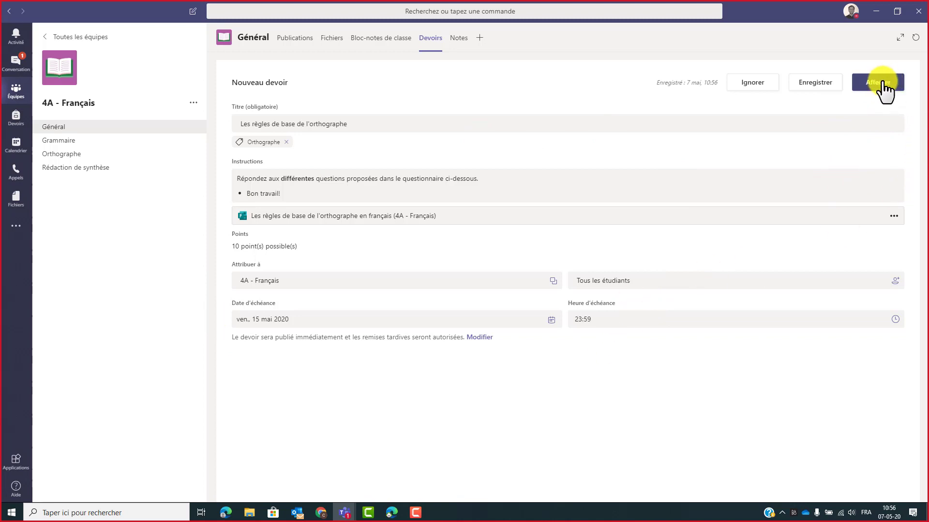
click(876, 83)
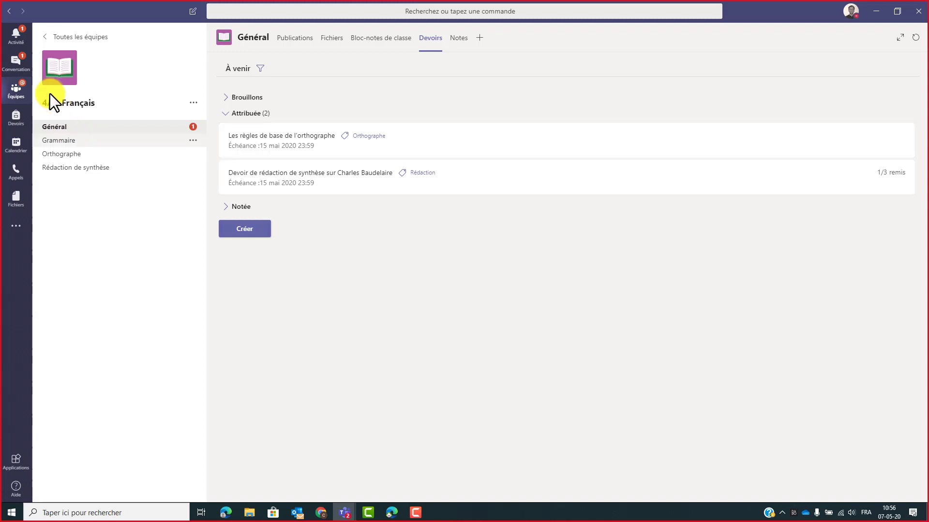
Open the newest assignment notification in the activity feed and check the announcement's due date.
click(18, 44)
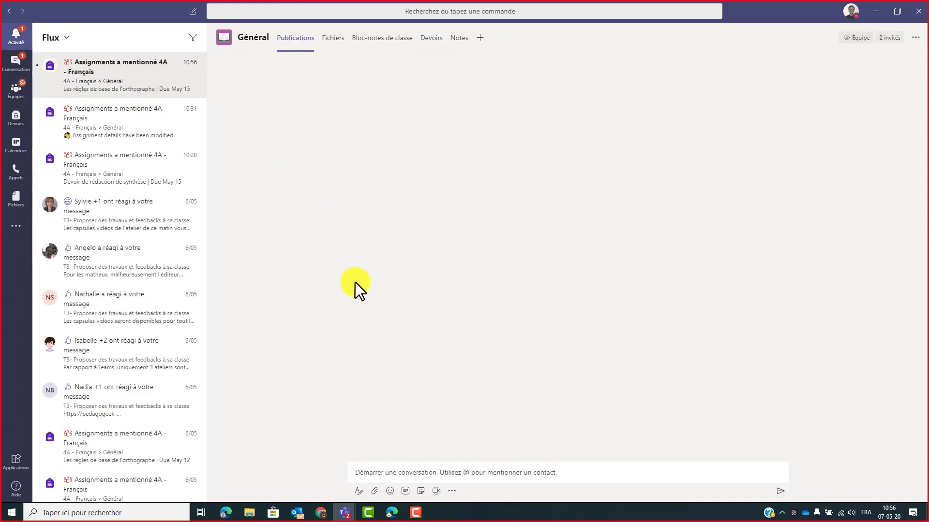
click(110, 73)
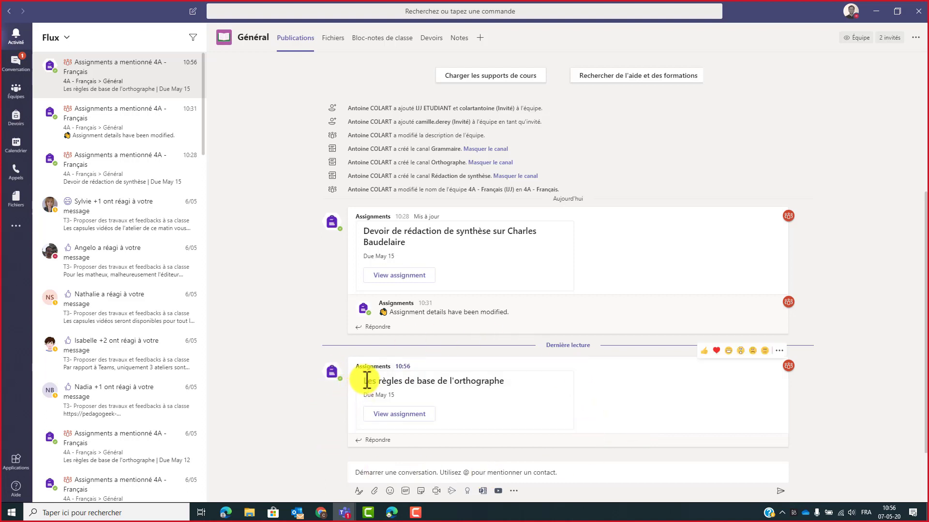
click(400, 394)
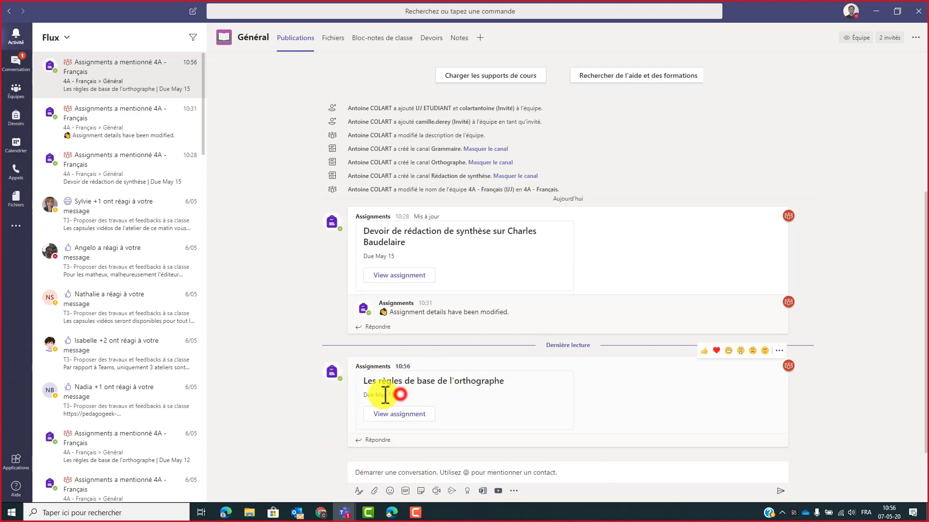
drag(385, 395, 348, 399)
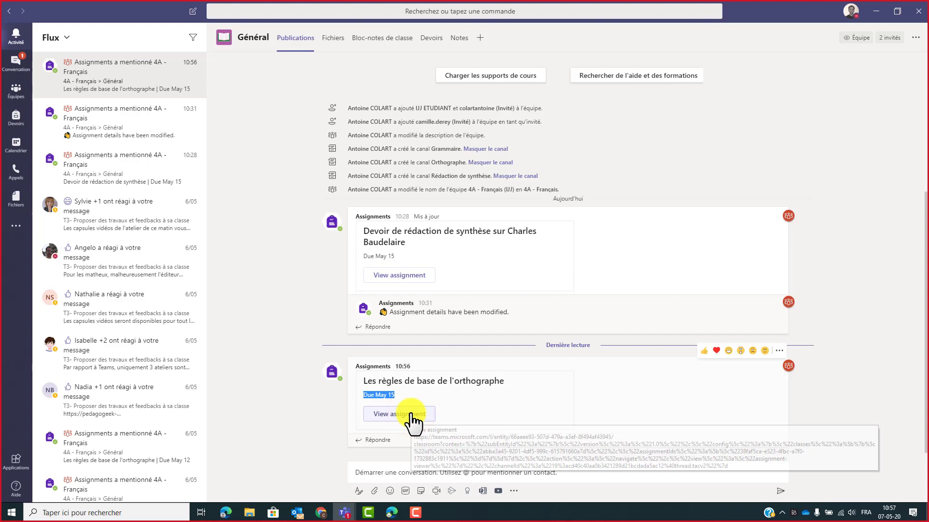
Open the assignment "Les règles de base de l'orthographe" from its announcement, preview the student view and return to the grading list.
click(405, 414)
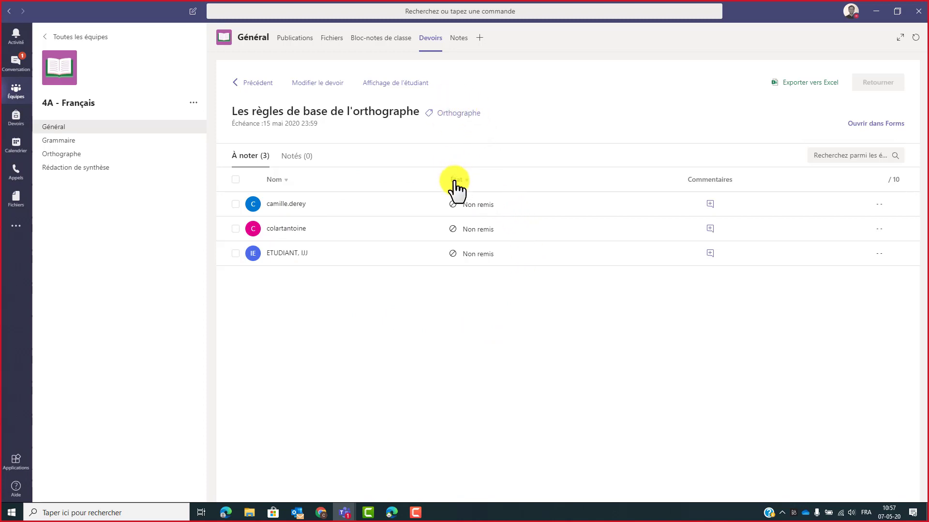
click(380, 88)
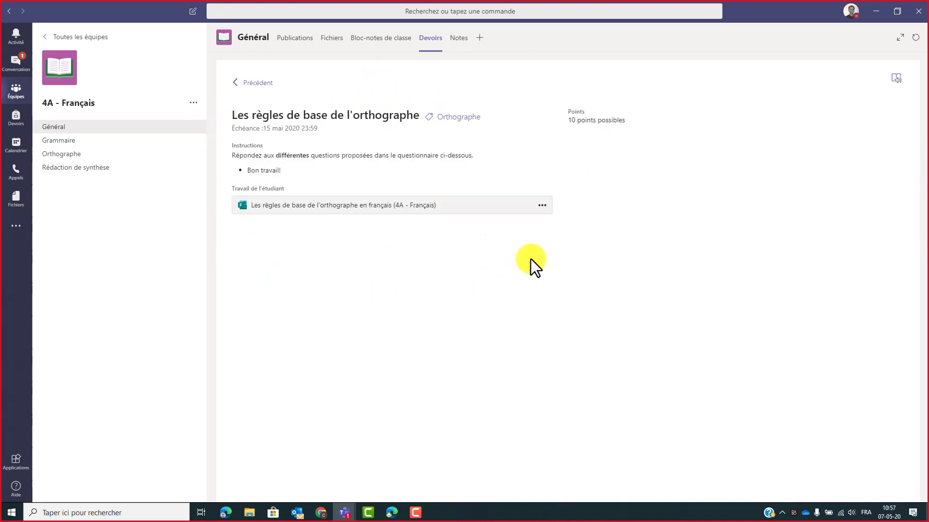
click(259, 84)
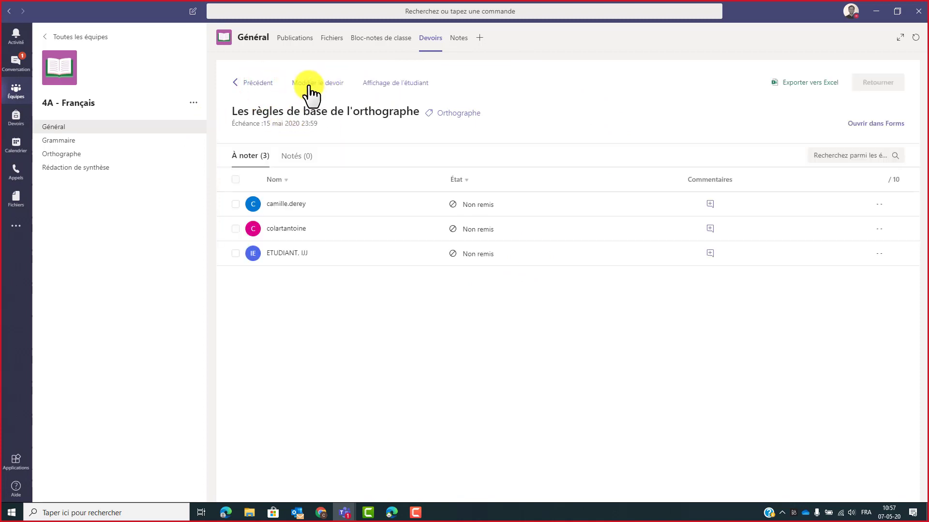
Open the assignment "Les règles de base de l'orthographe" for editing, check its details and update it.
click(309, 88)
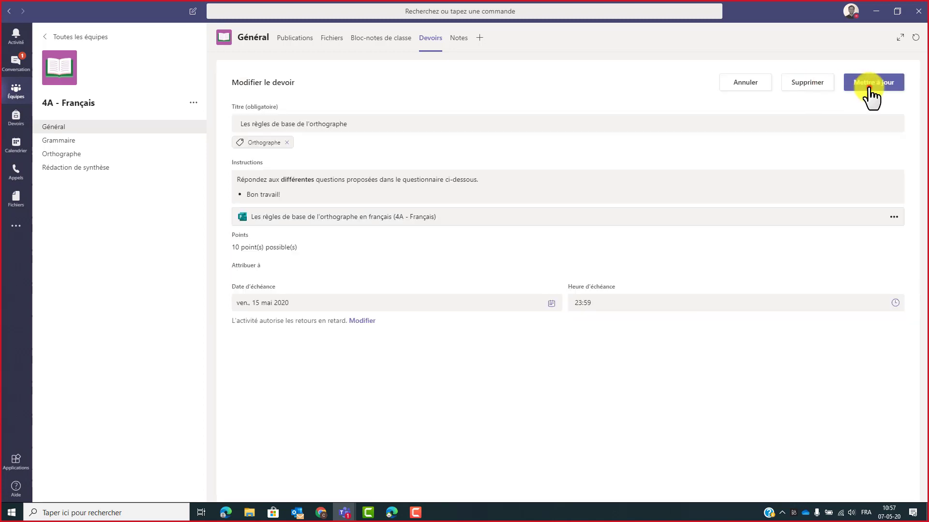
click(866, 87)
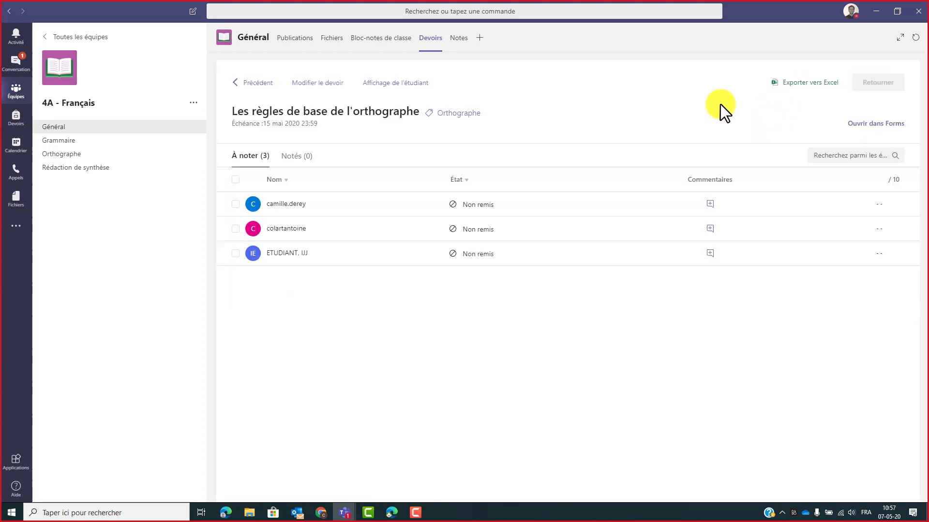
Switch to the student's Teams session in the browser and open the assignment "Les règles de base de l'orthographe" from its newest activity notification.
click(391, 514)
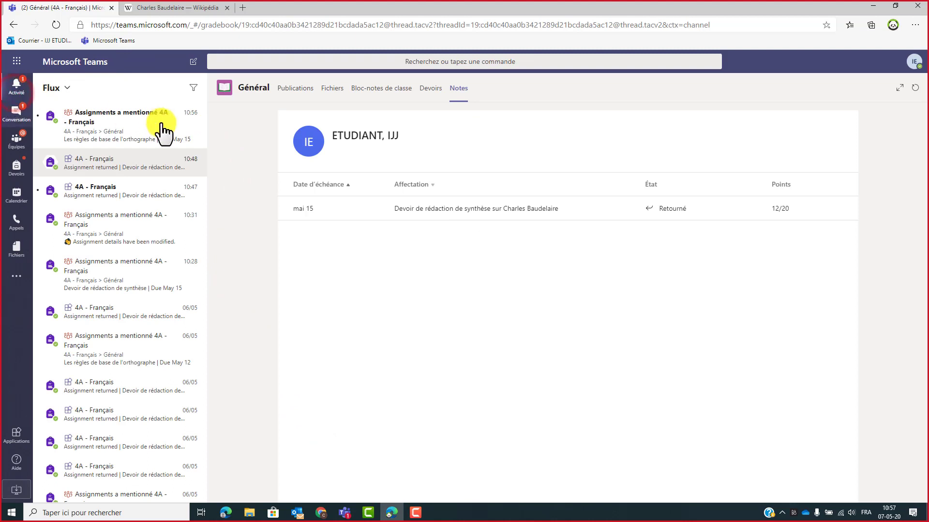
click(119, 126)
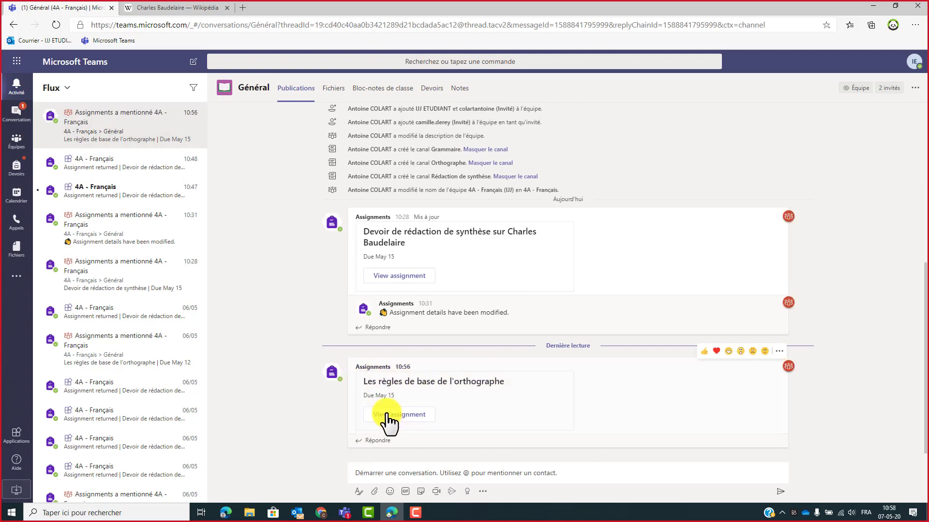
click(398, 415)
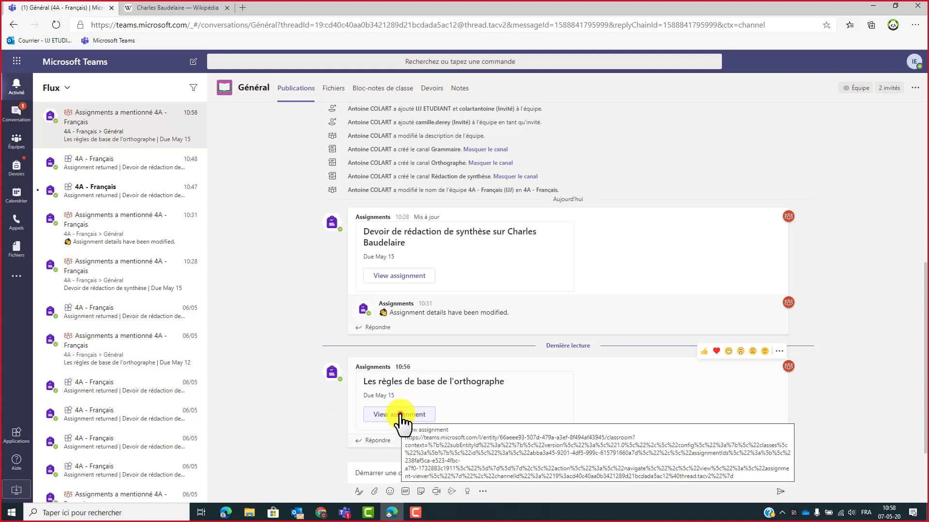
click(402, 417)
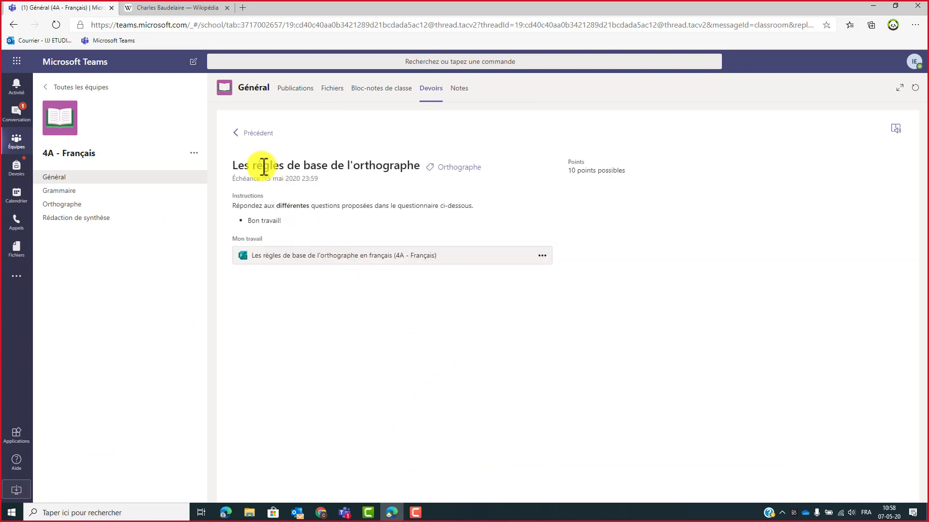
Examine the due date, possible points, instructions and attached work in the student's assignment view.
click(329, 179)
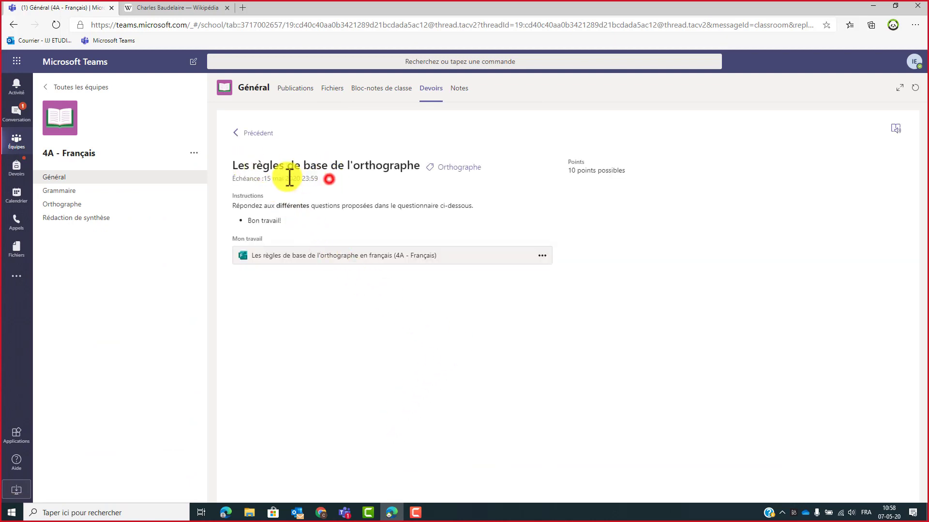
drag(526, 178, 636, 177)
drag(560, 158, 527, 364)
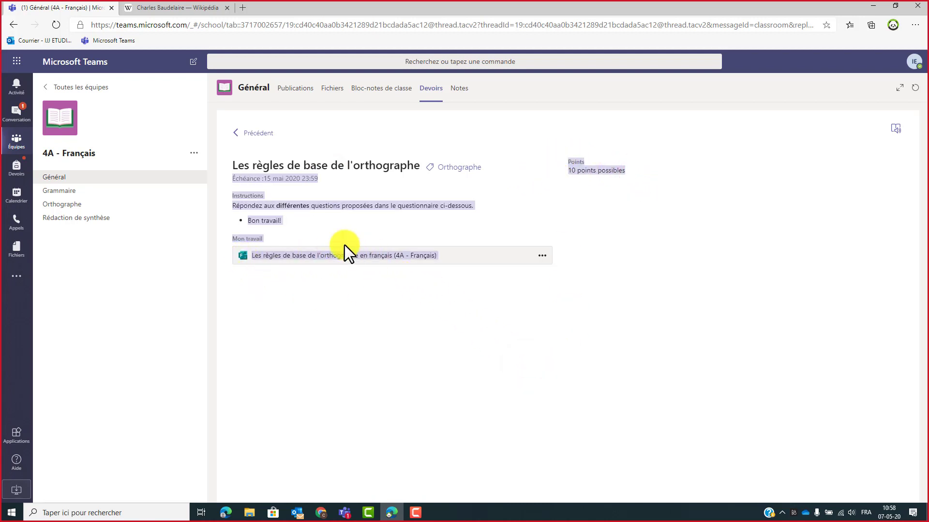
click(292, 258)
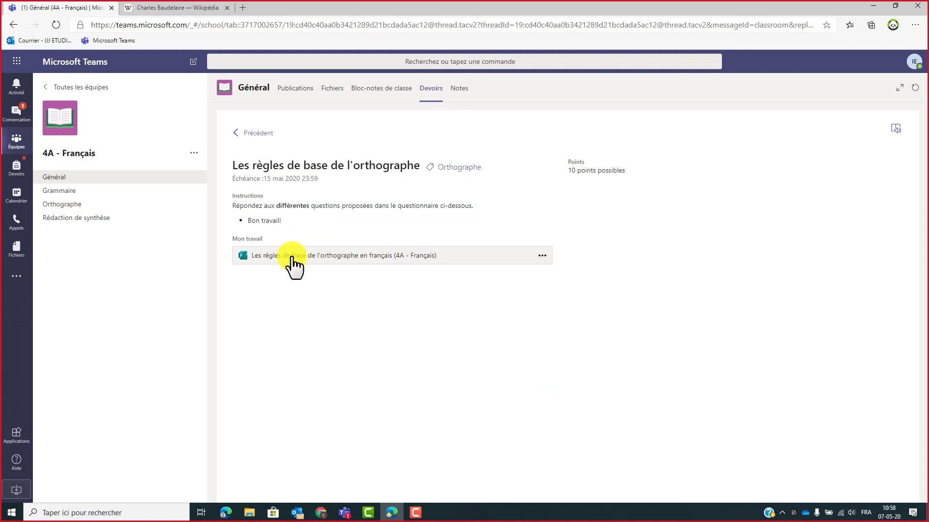
Open the attached questionnaire "Les règles de base de l'orthographe en français (4A - Français)" and skim its questions.
click(340, 257)
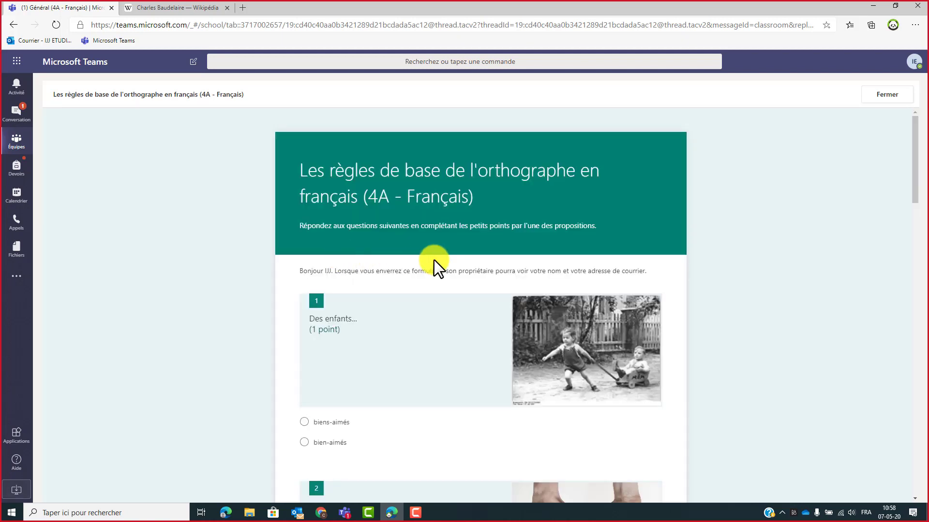
scroll(454, 285, down, 8)
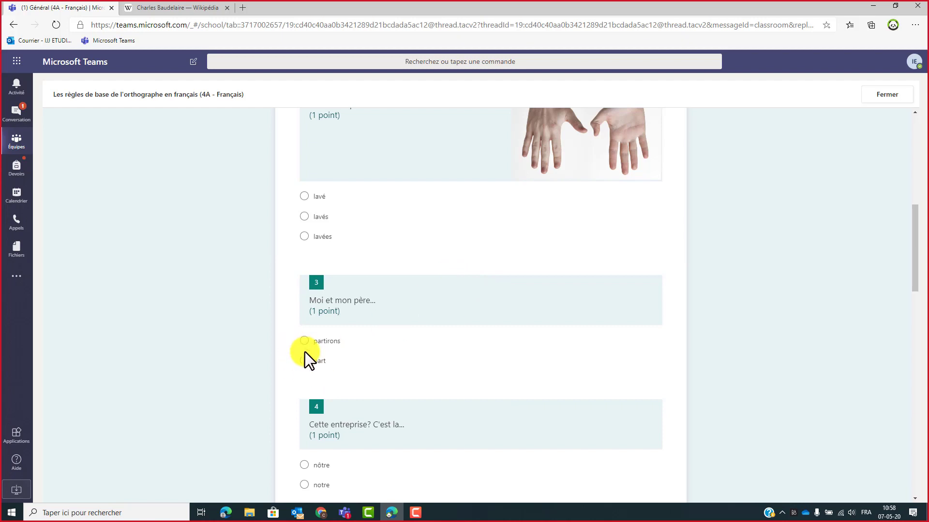
scroll(305, 352, up, 10)
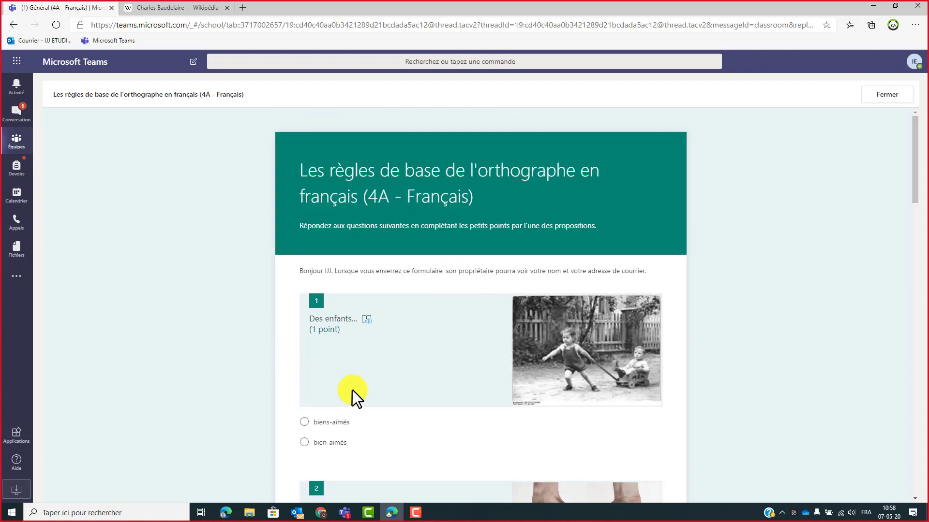
Answer questions 1 to 3 of the questionnaire with "bien-aimés", "lavées" and "part".
scroll(352, 391, down, 1)
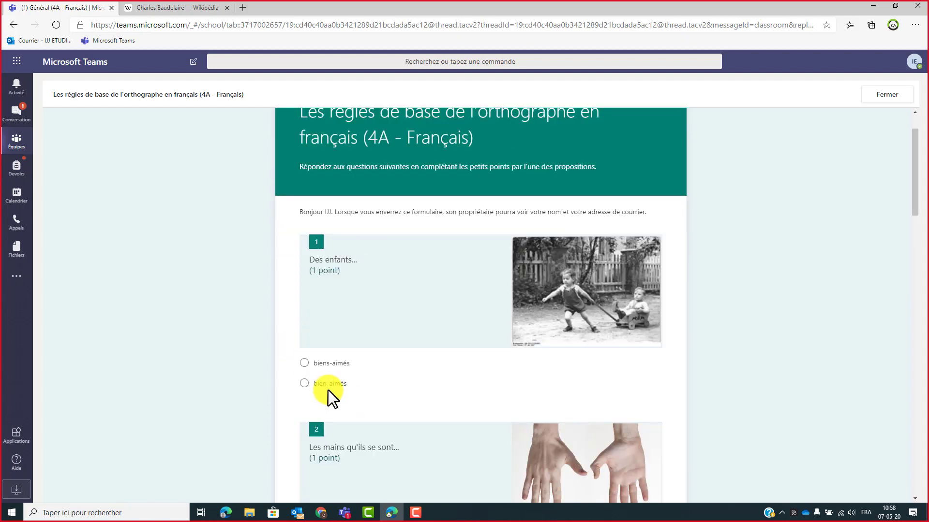
click(327, 390)
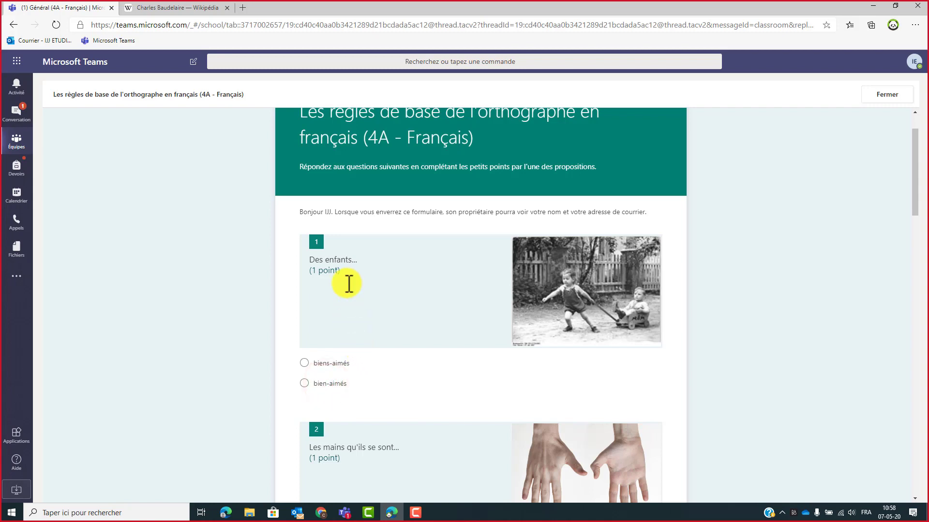
scroll(383, 332, down, 5)
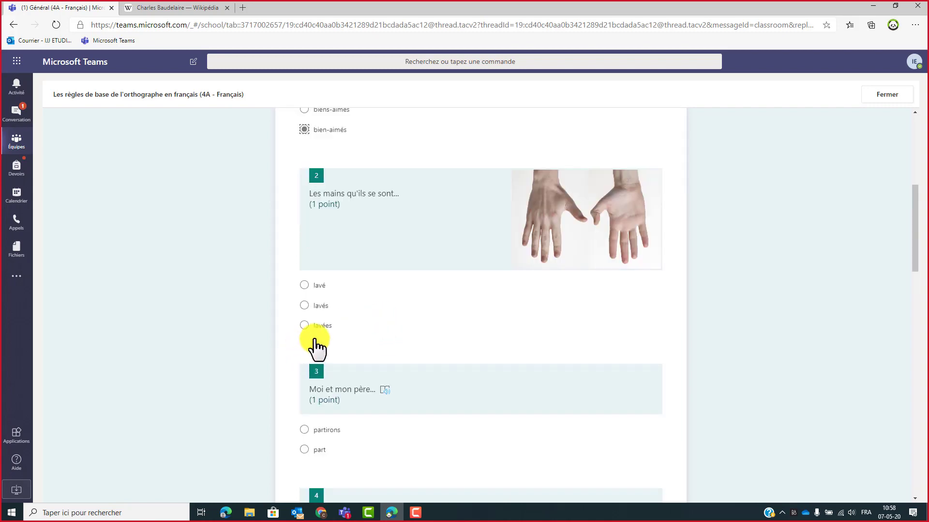
click(315, 339)
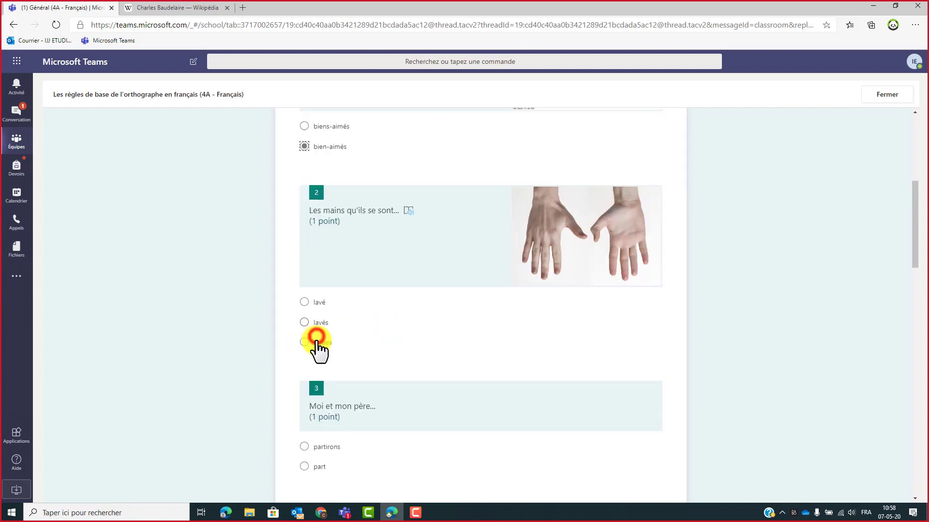
scroll(320, 411, down, 1)
click(319, 407)
Answer questions 4 to 6 with "nôtre", "velours" and "Tous".
click(322, 219)
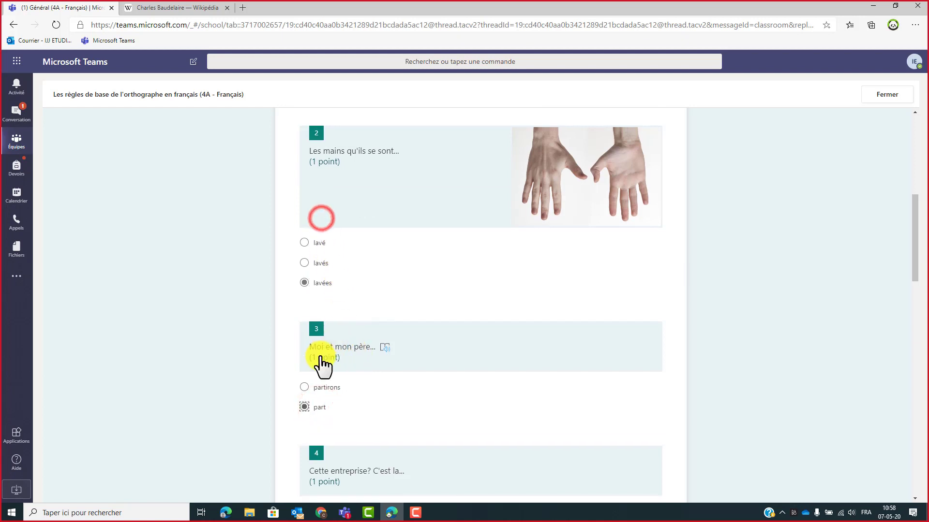
scroll(320, 359, down, 6)
click(321, 233)
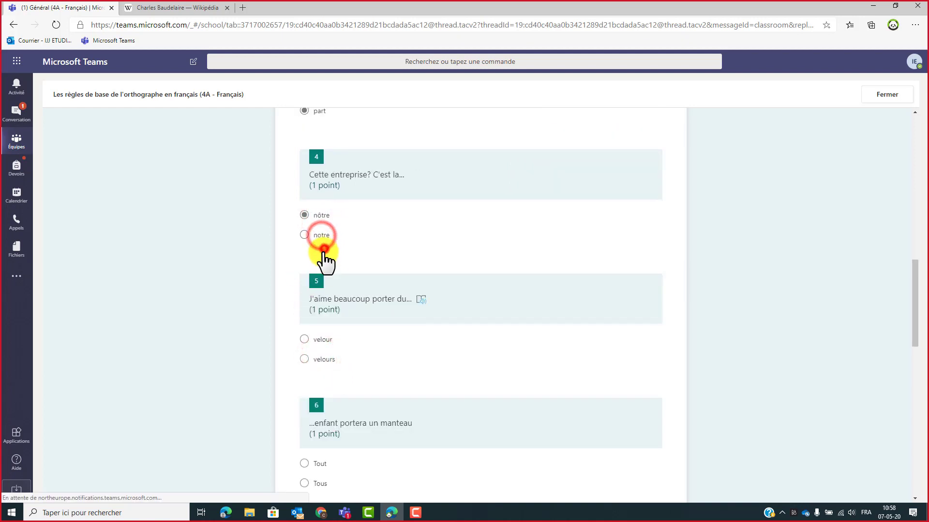
scroll(324, 249, down, 5)
click(320, 246)
Answer questions 7 to 10 with "mille", "c'est", "Quelles" and "sont".
click(321, 351)
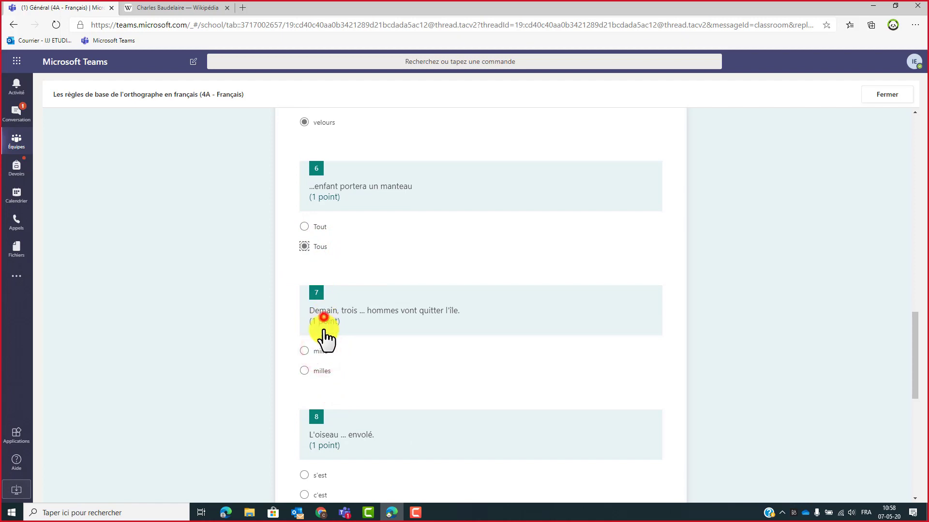
scroll(323, 330, down, 1)
click(321, 325)
scroll(317, 339, down, 3)
click(320, 319)
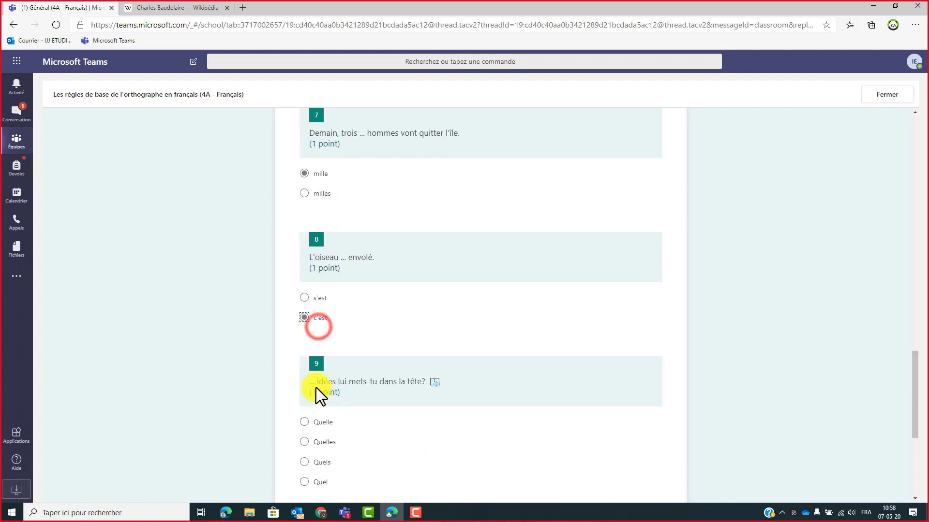
scroll(319, 341, down, 2)
click(320, 328)
scroll(322, 338, down, 3)
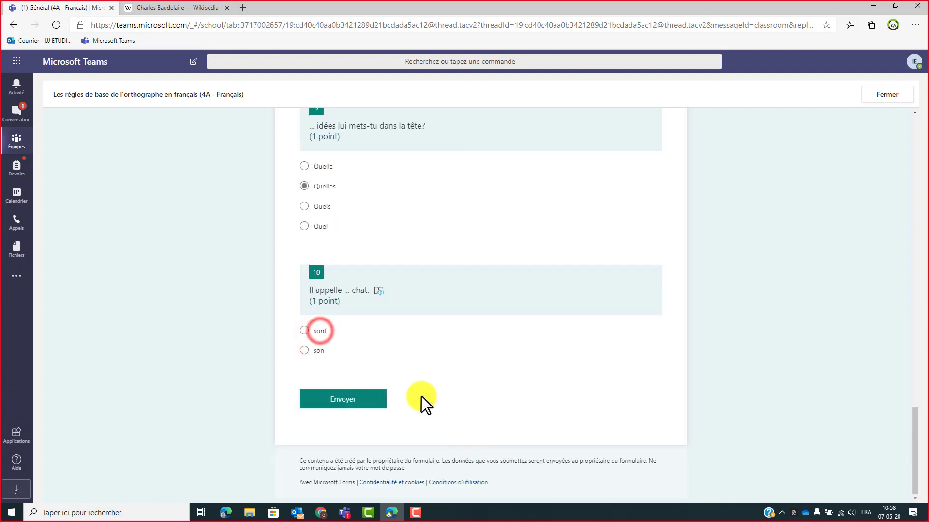
Submit the completed questionnaire and check the confirmation message.
click(364, 397)
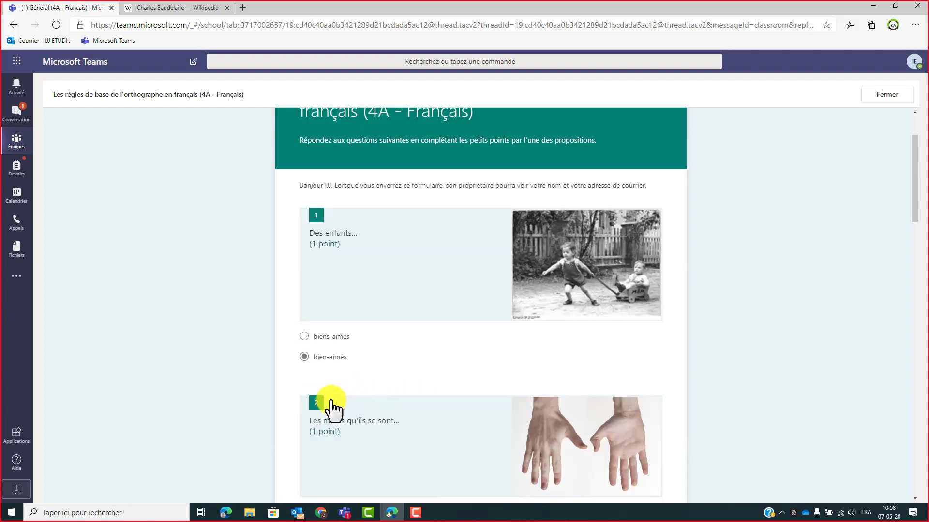
scroll(338, 411, down, 10)
scroll(347, 411, down, 6)
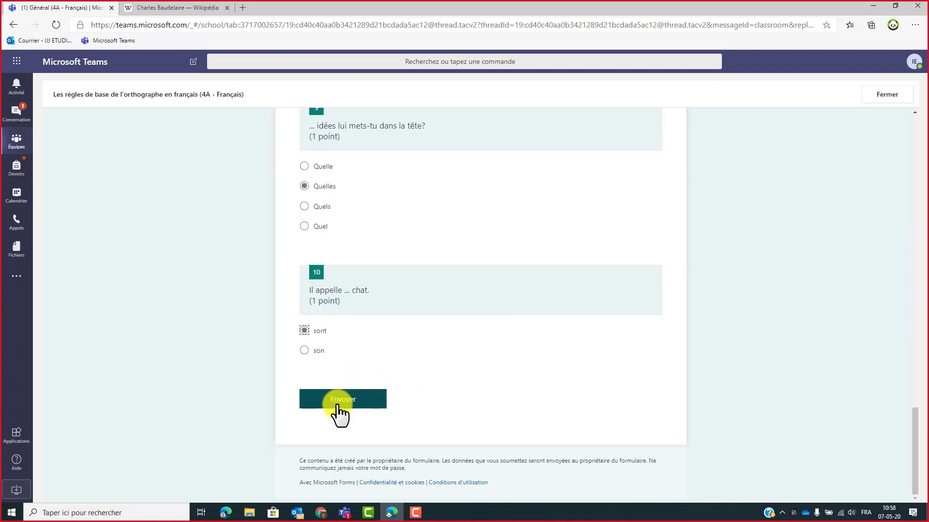
click(338, 406)
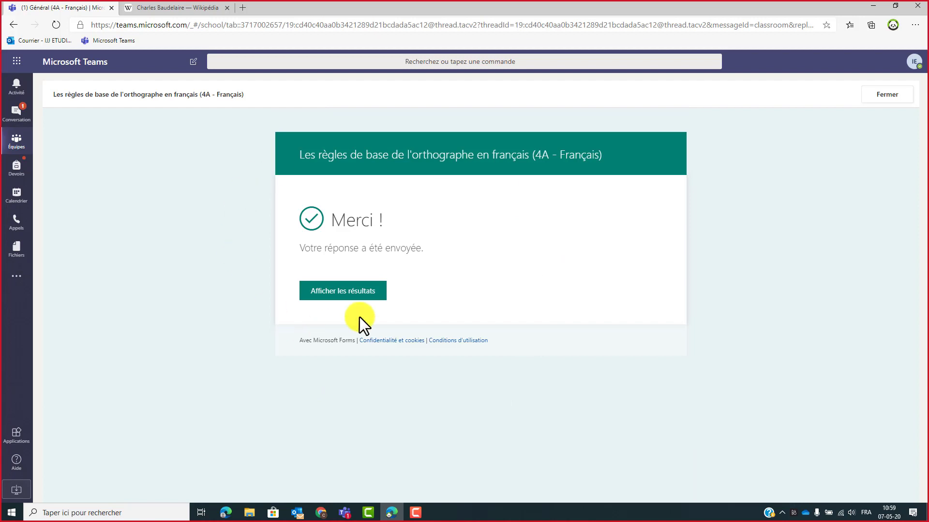
click(425, 244)
drag(311, 260, 248, 283)
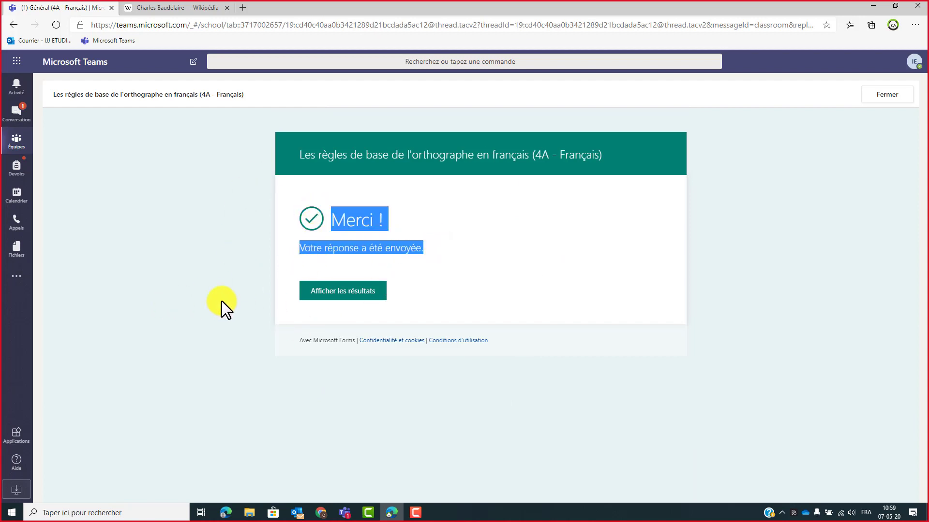
Display the questionnaire results and check the overall score.
click(340, 294)
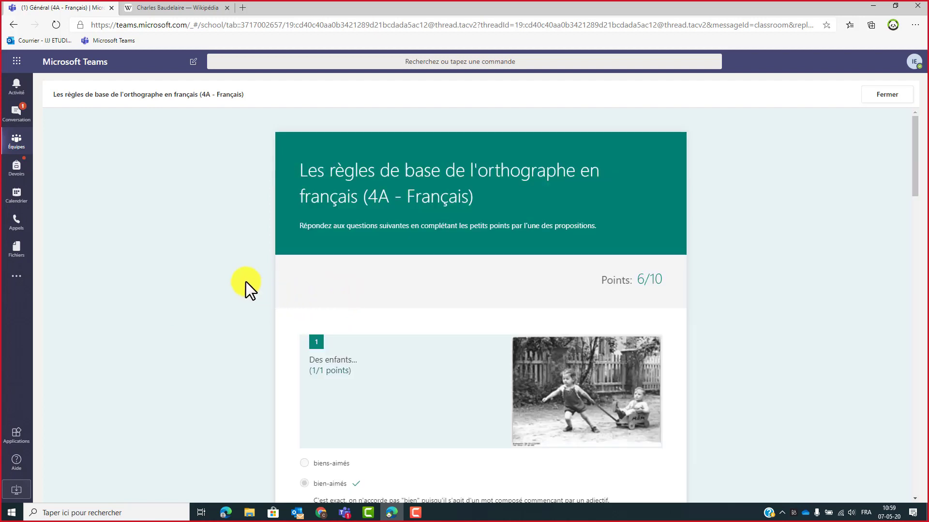
scroll(245, 282, down, 1)
scroll(245, 283, down, 1)
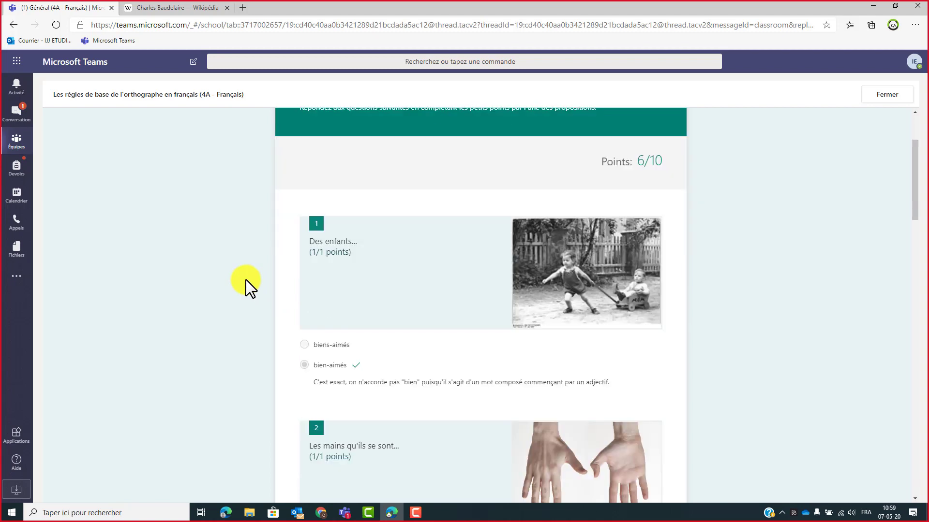
scroll(615, 276, up, 2)
click(601, 275)
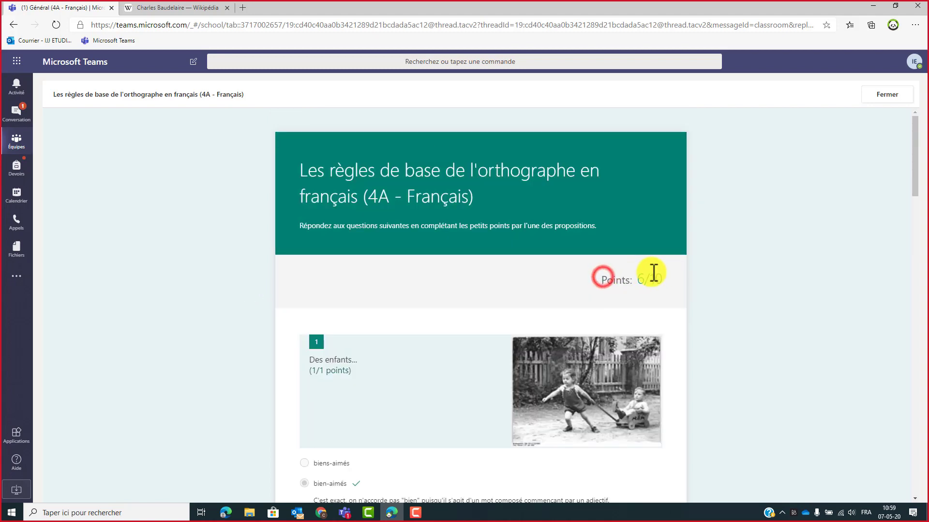
shift+click(719, 283)
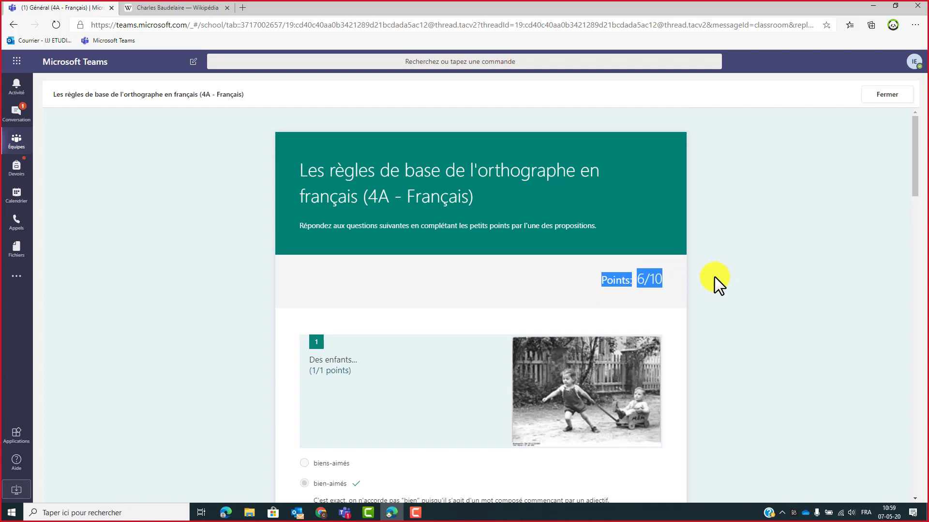
Examine the feedback comment on question 1 and the corrections of the following questions in the results.
scroll(363, 249, down, 2)
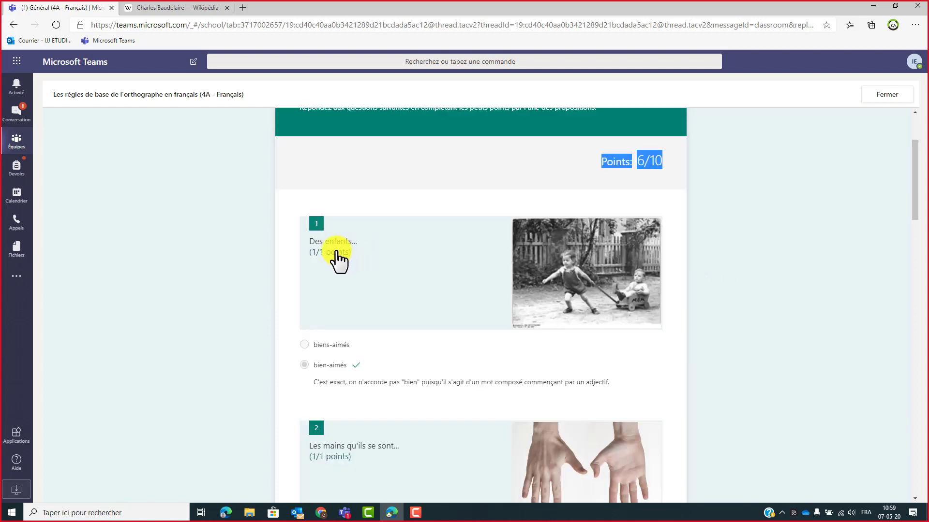
scroll(341, 252, down, 2)
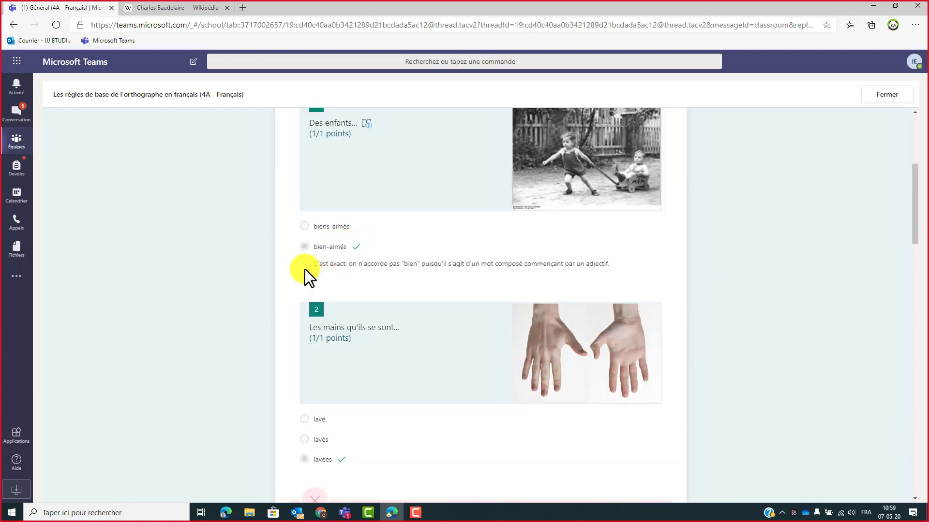
drag(312, 263, 318, 264)
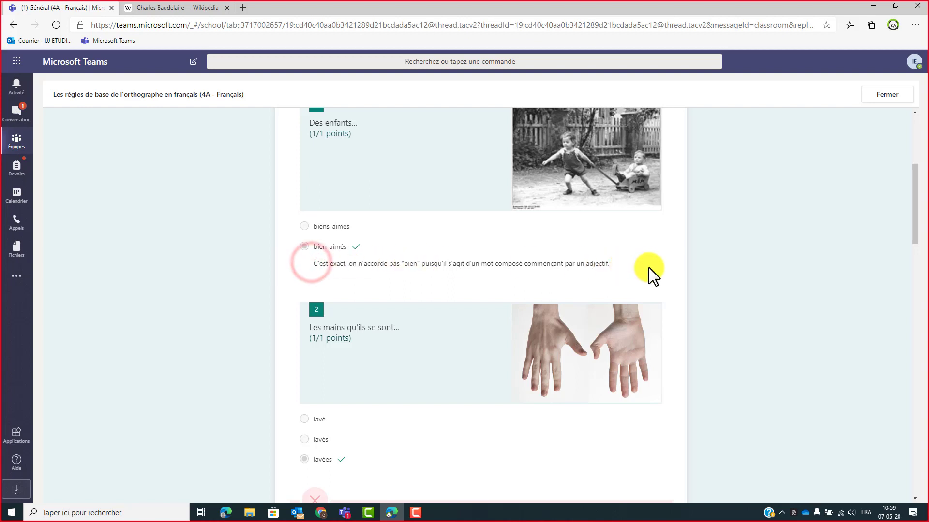
drag(649, 268, 648, 265)
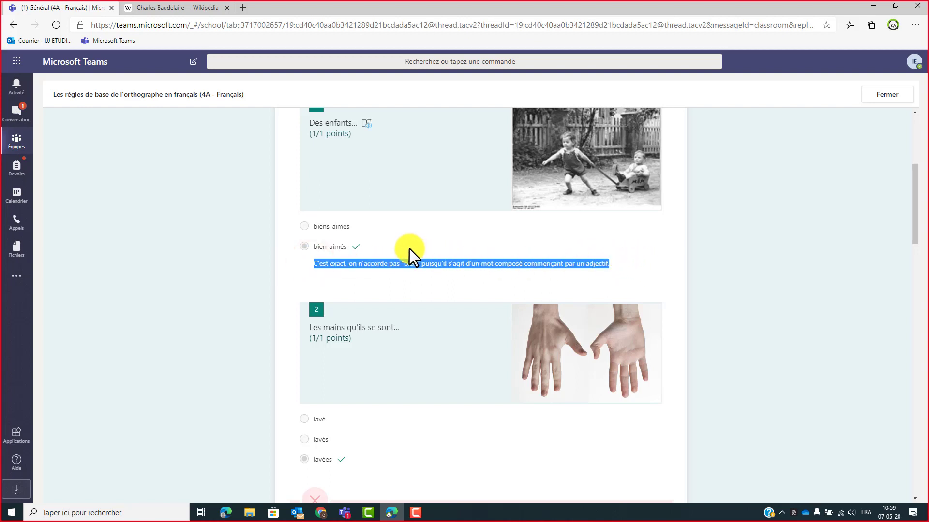
scroll(409, 248, down, 1)
scroll(410, 249, down, 3)
click(231, 226)
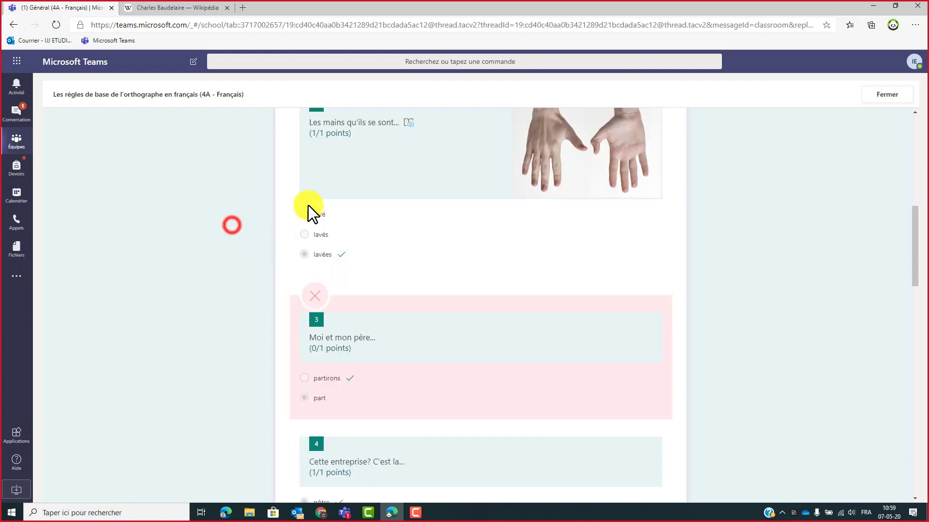
scroll(308, 205, down, 3)
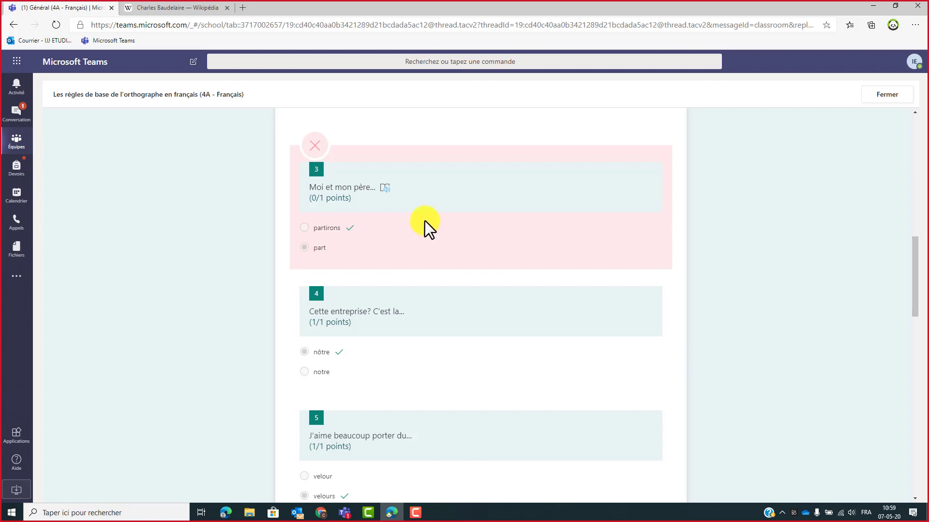
Examine the remaining corrections down to question 10 and the overall score, and close the questionnaire results.
scroll(425, 221, down, 9)
scroll(424, 221, down, 7)
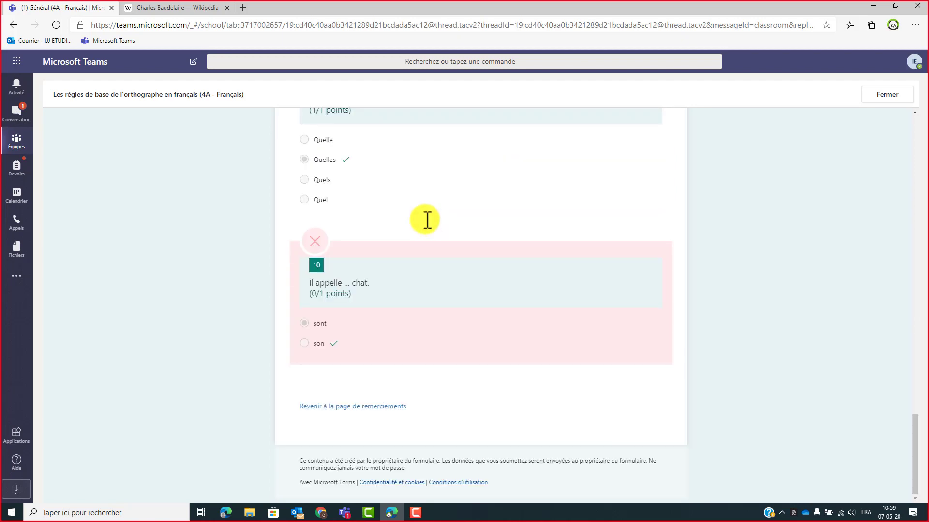
scroll(739, 311, up, 15)
scroll(807, 256, up, 10)
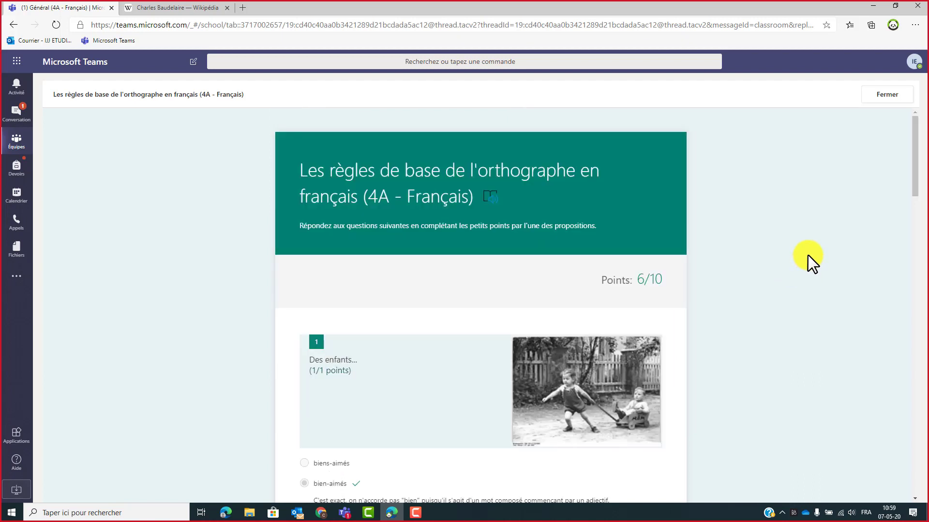
click(889, 103)
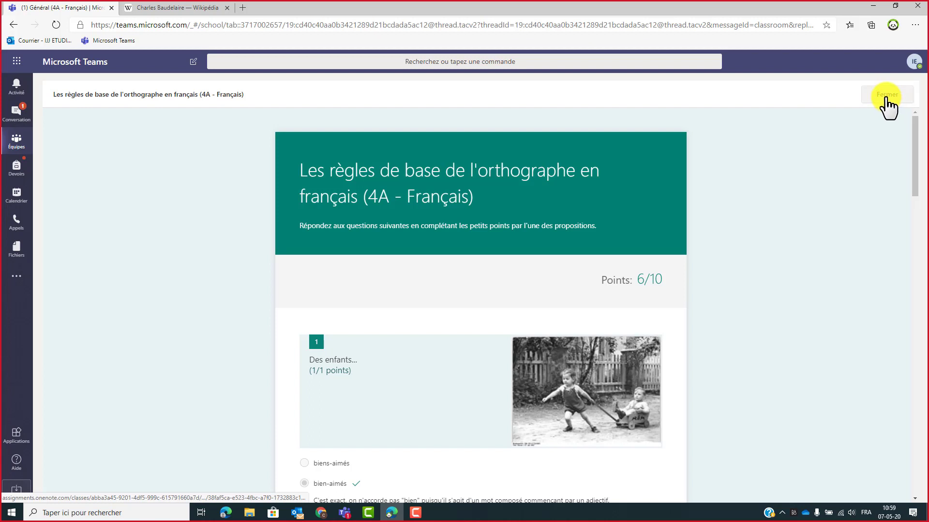
click(889, 102)
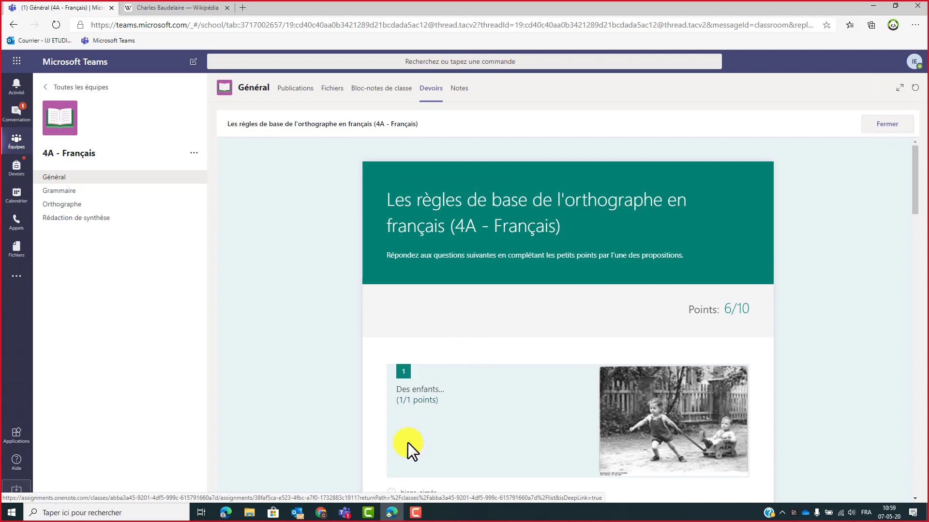
Switch to the teacher's Teams app and open the assignment "Les règles de base de l'orthographe" in the 4A - Français class.
click(345, 512)
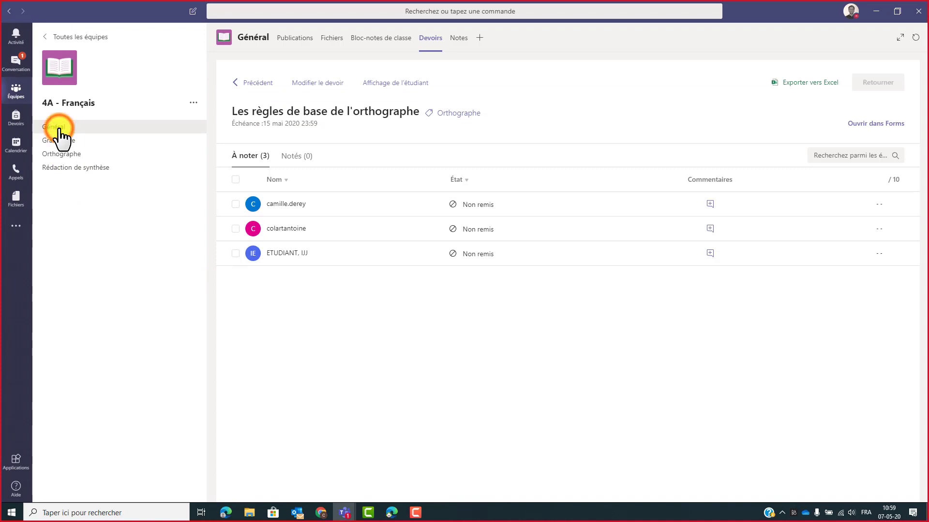
click(71, 132)
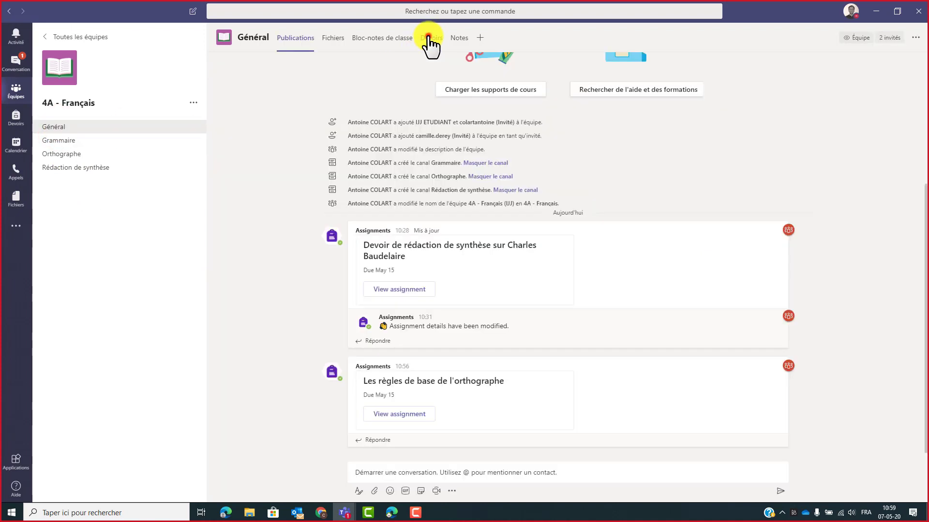
click(428, 37)
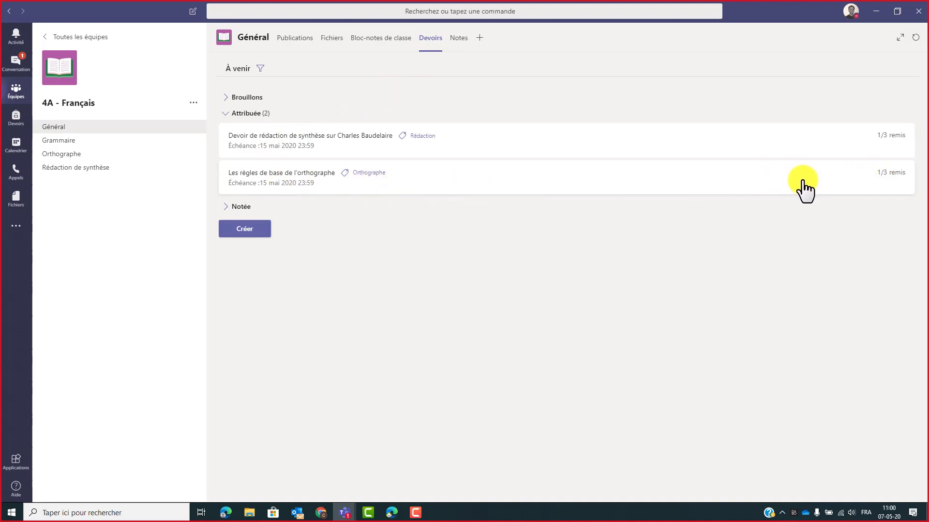
click(480, 185)
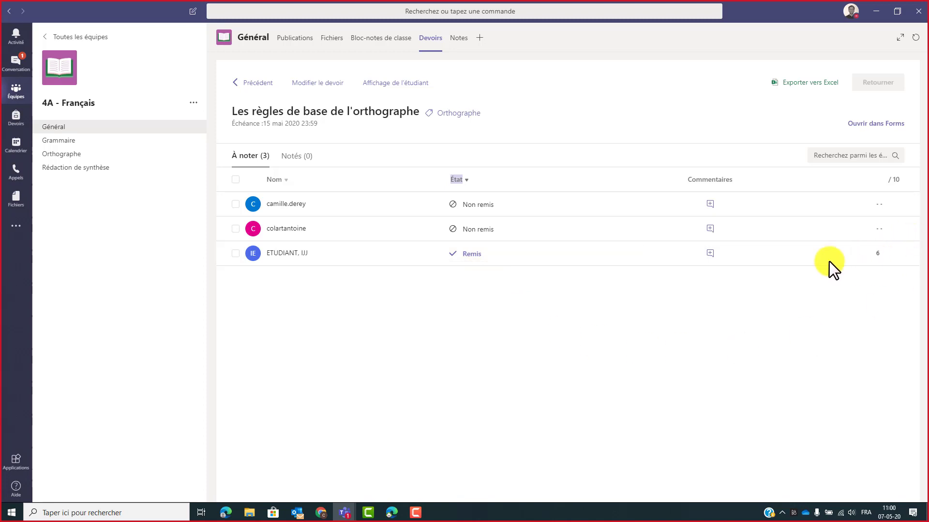
Open the student's submitted response and check its completion time and points.
click(466, 255)
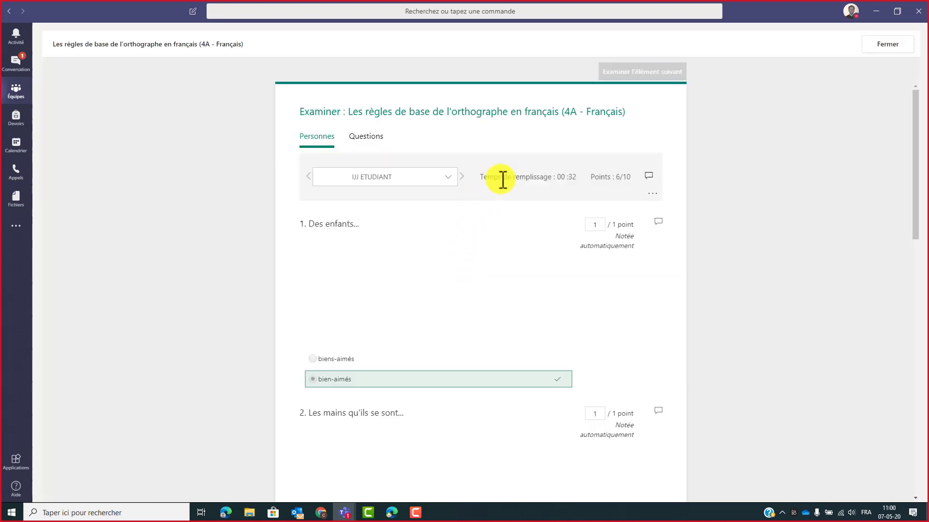
click(478, 177)
mouse_move(562, 176)
mouse_down()
mouse_move(552, 179)
mouse_move(560, 179)
mouse_up()
drag(544, 222, 530, 210)
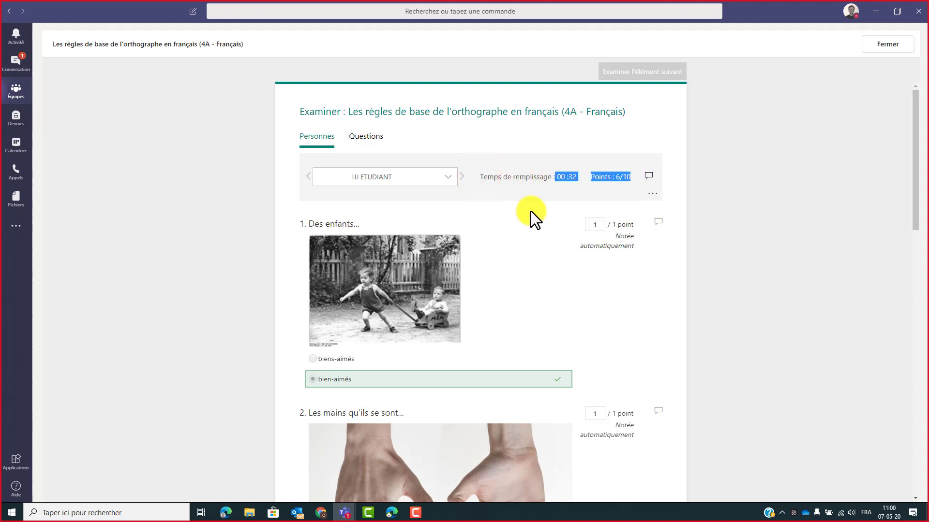
double_click(520, 178)
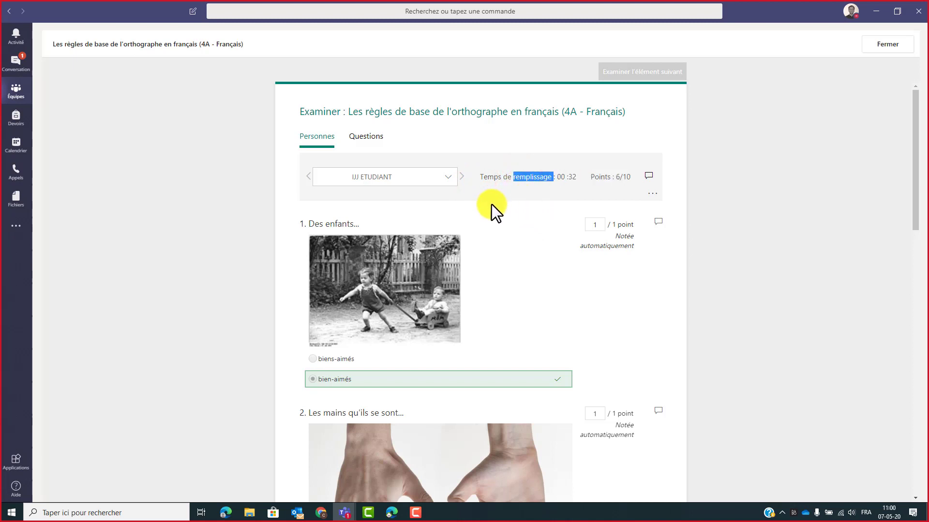
click(615, 179)
click(625, 179)
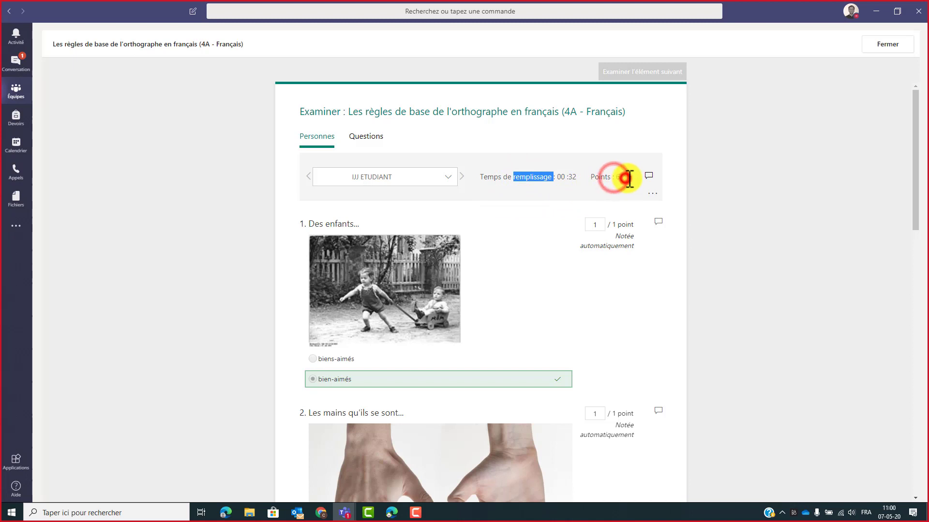
click(648, 187)
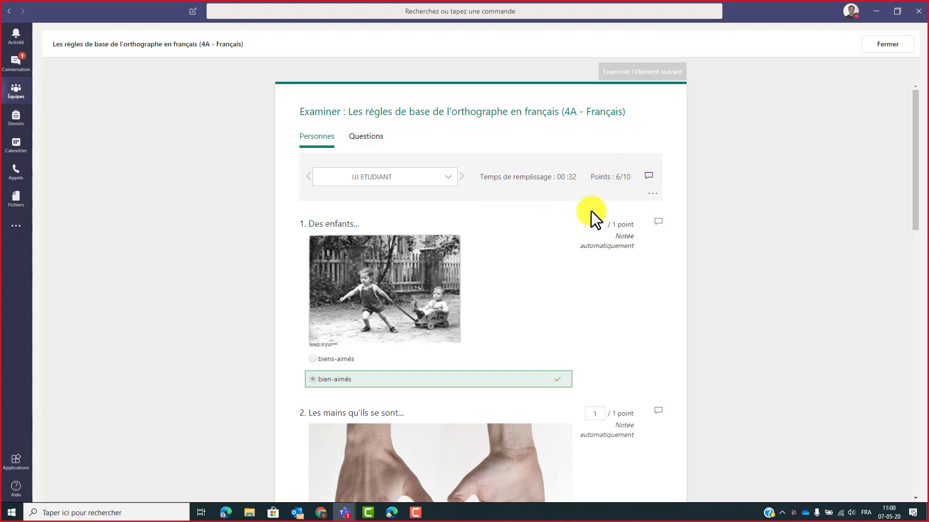
Open the comment fields for the overall response and for questions 1 and 2.
click(648, 131)
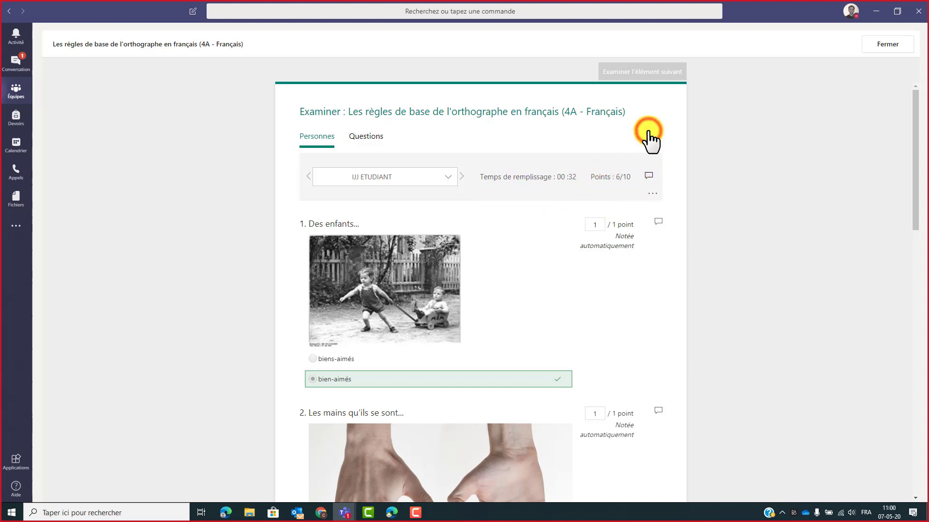
scroll(648, 131, down, 1)
click(313, 167)
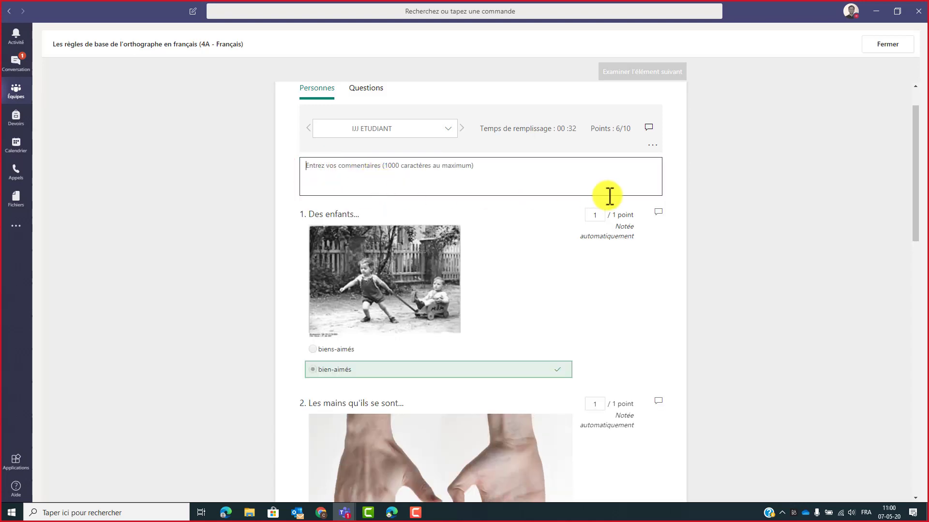
click(657, 213)
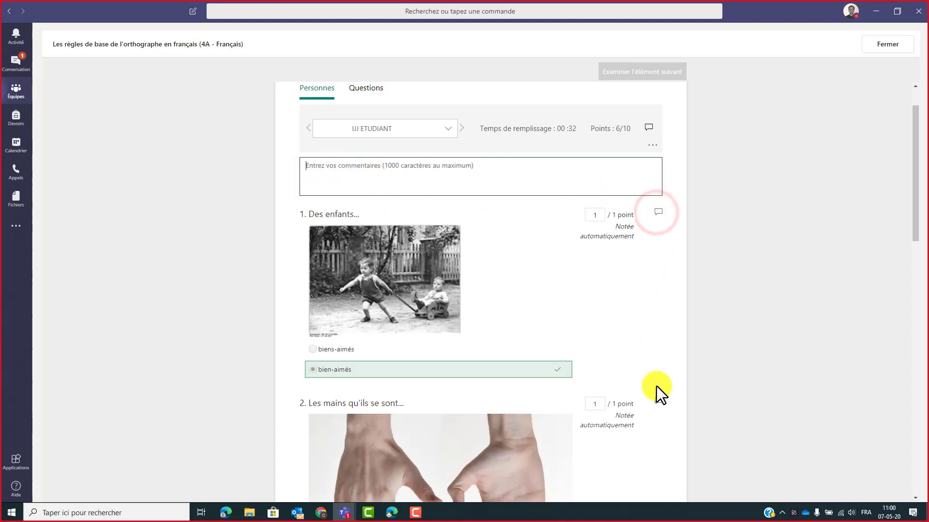
click(659, 439)
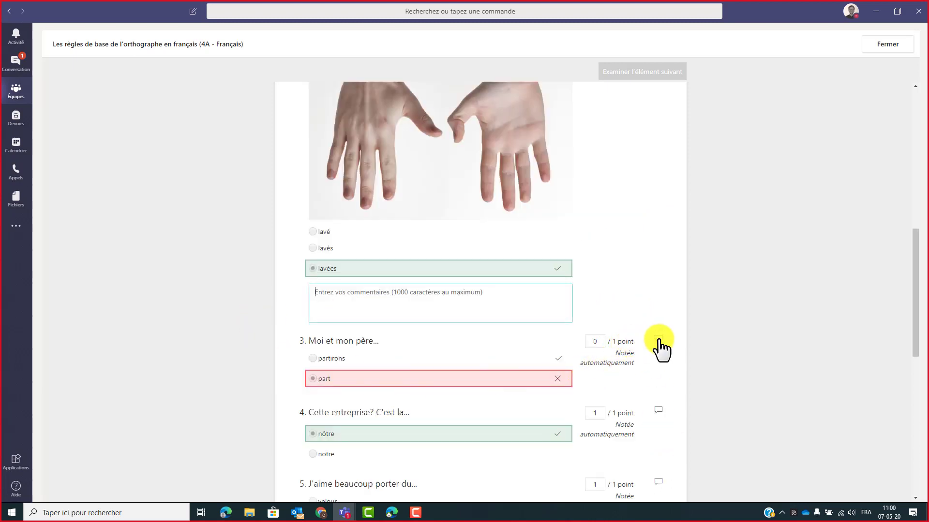
Add the comment "Voir Bescherelles" to question 3, "Moi et mon père...".
click(659, 339)
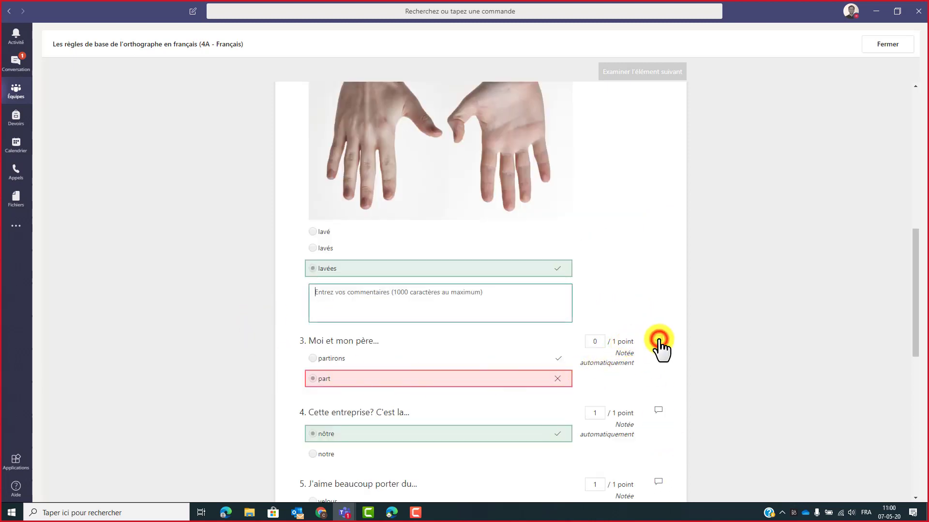
click(383, 402)
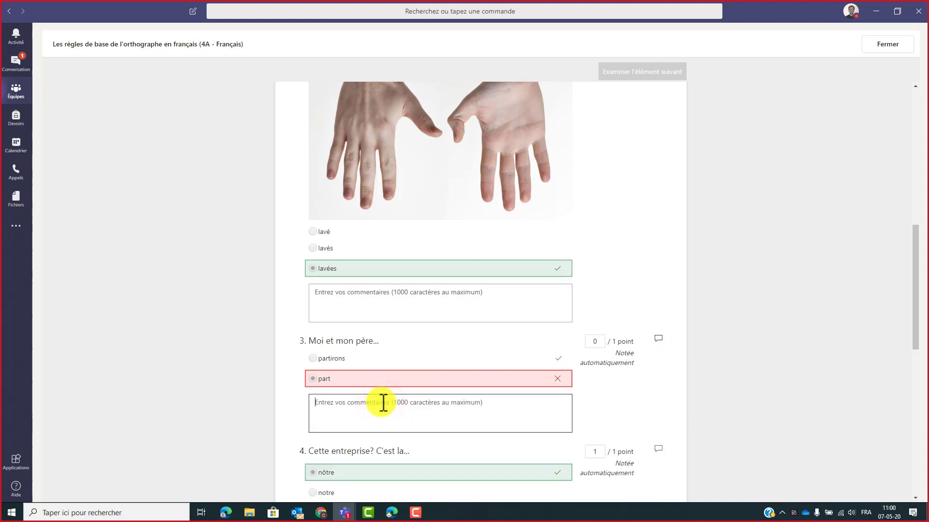
text(V)
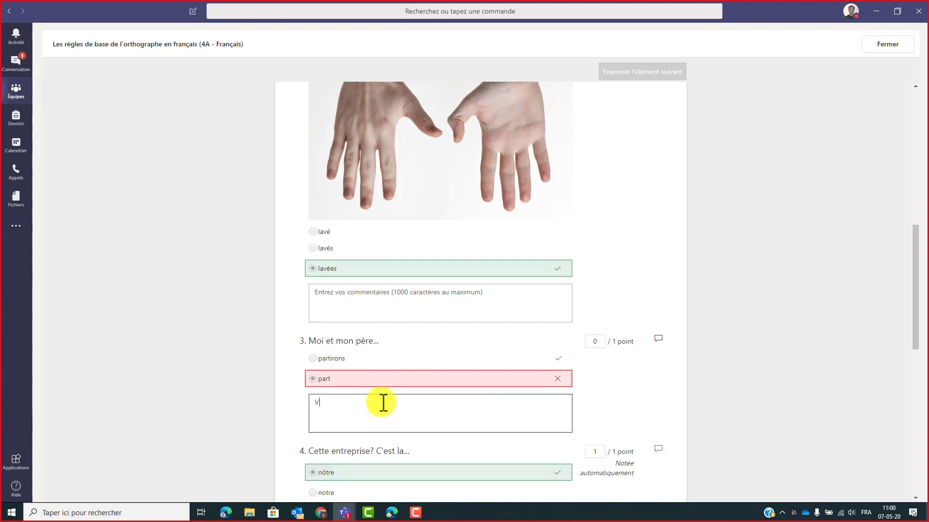
text(oir Bescherelles)
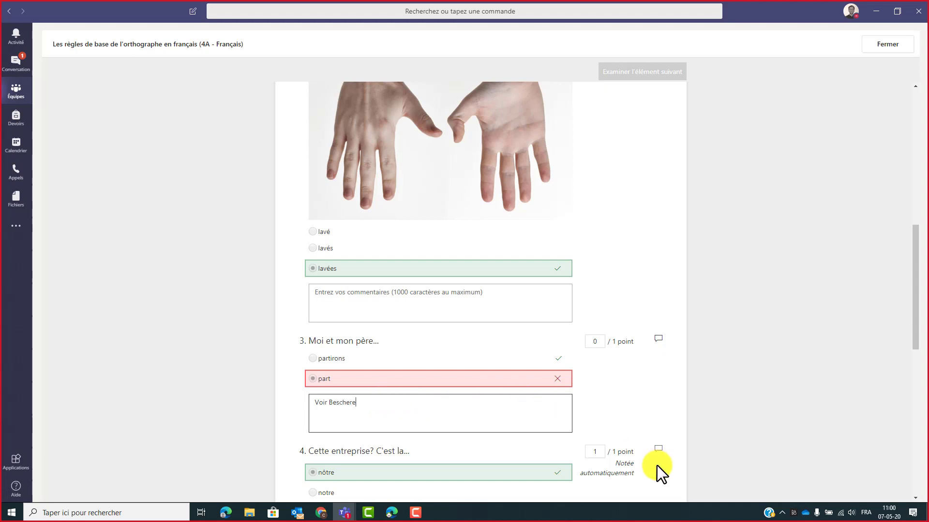
click(615, 414)
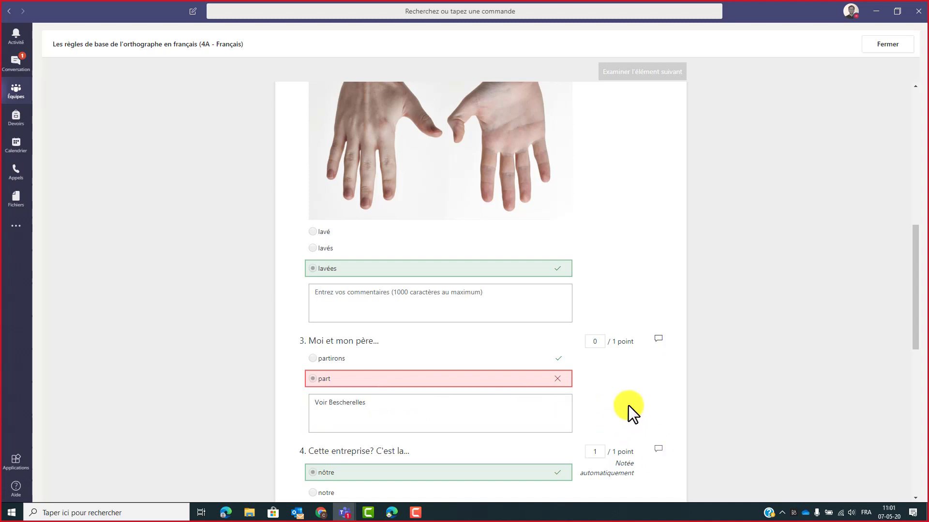
Try a score of 0 for question 2, "Les mains qu'ils se sont...", and restore it to 1 point.
scroll(629, 405, up, 4)
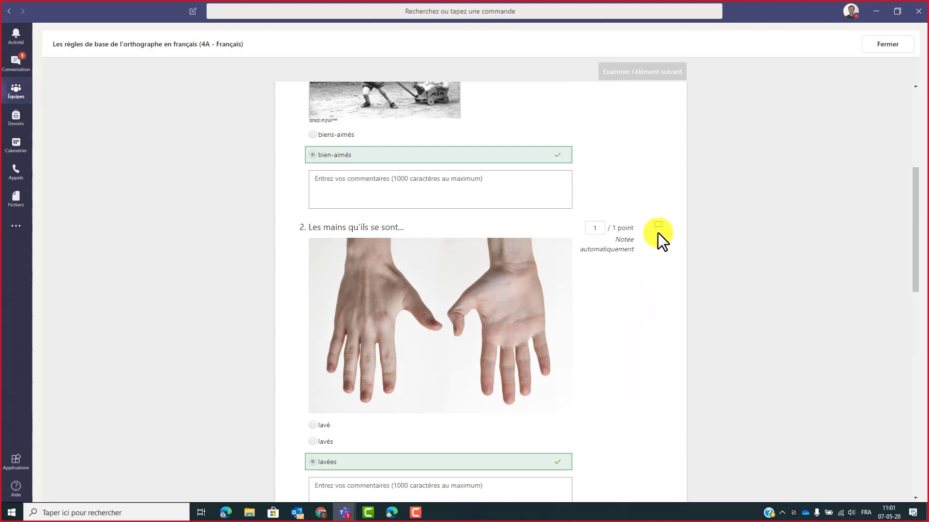
click(596, 228)
key(BackSpace)
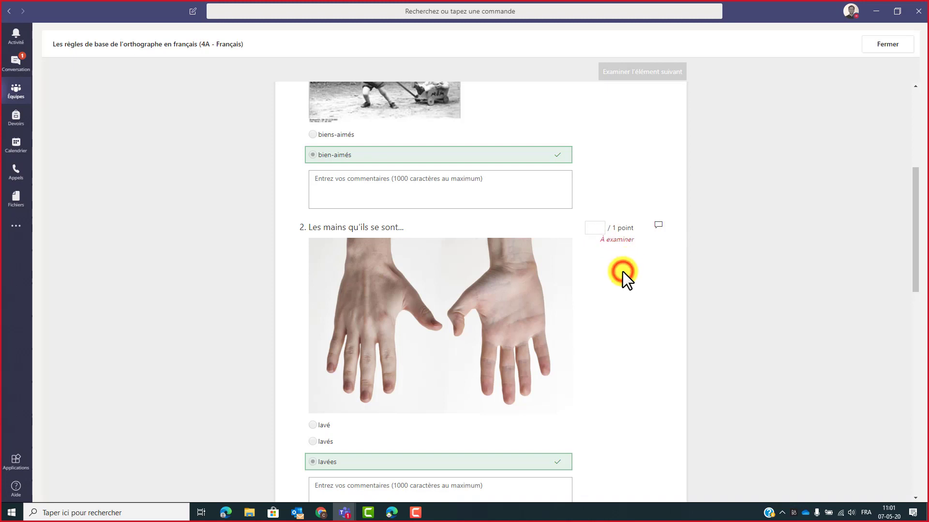
text(0)
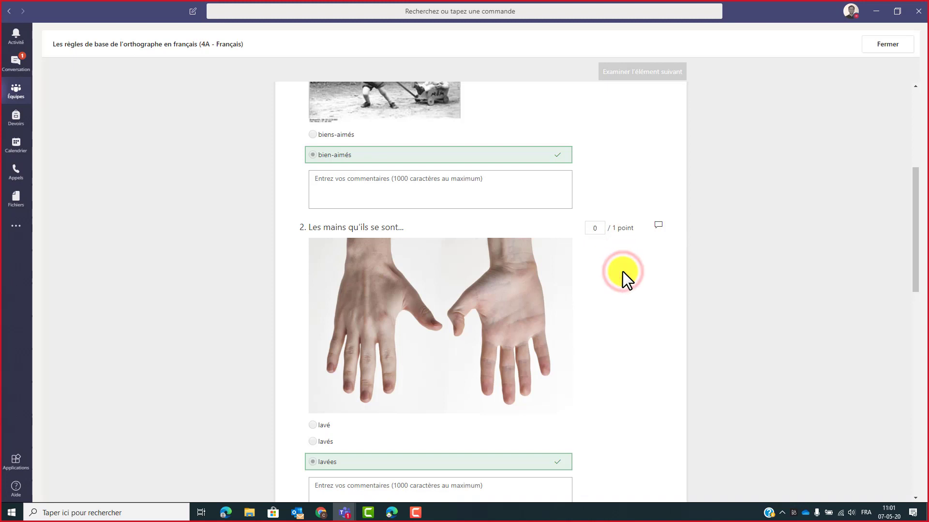
click(599, 227)
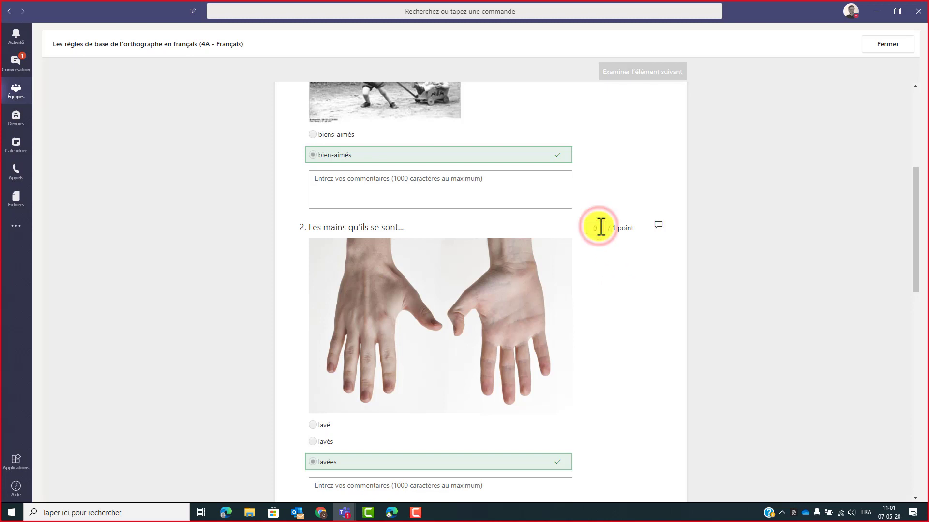
click(626, 178)
Enter "Bien." as the overall comment on the student's response.
scroll(628, 178, up, 5)
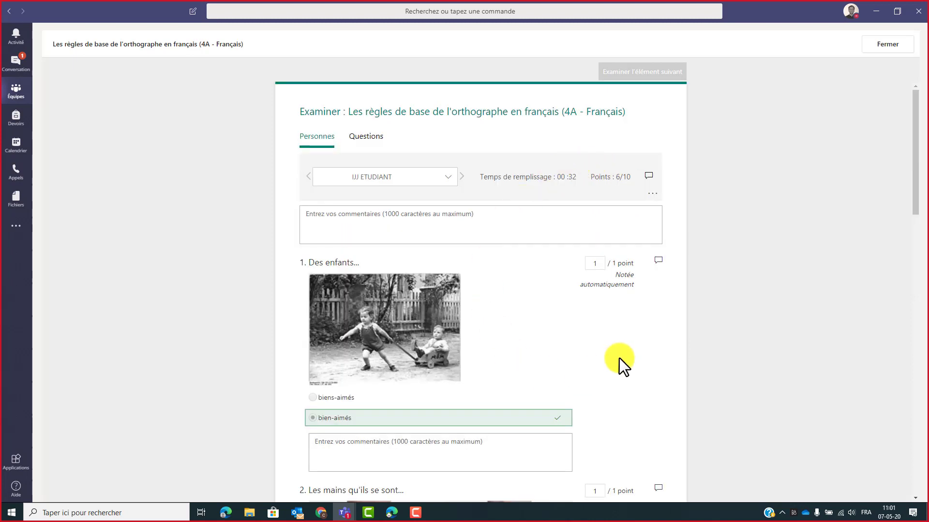
click(520, 214)
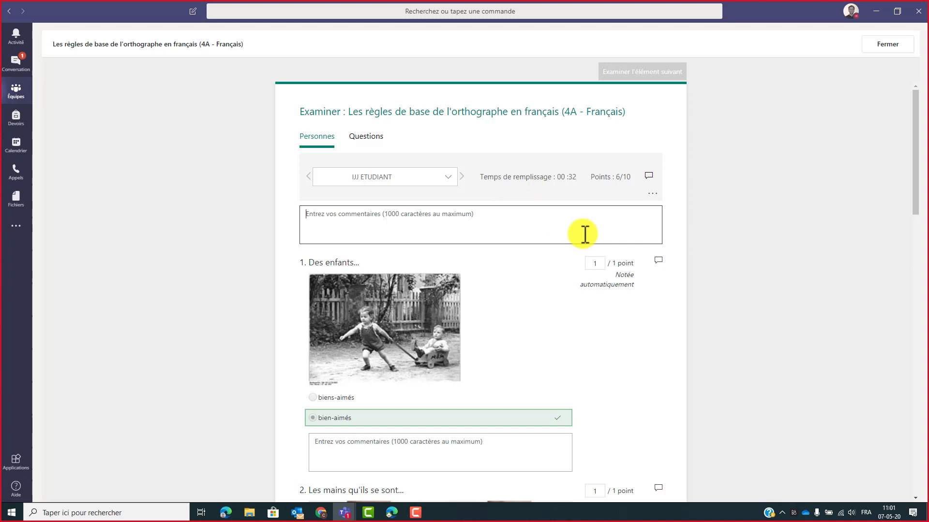
text(Bien.)
Publish the grades for the student's response and close the response review.
click(651, 195)
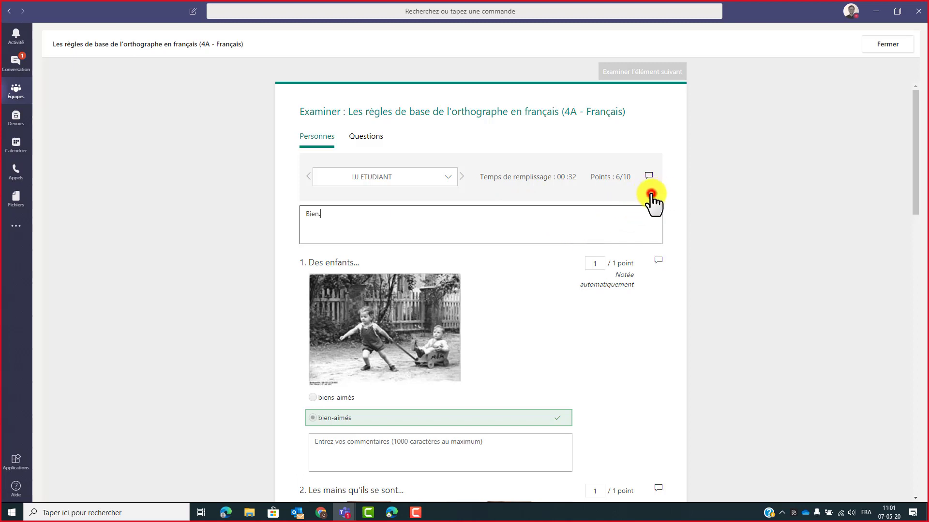
text(.)
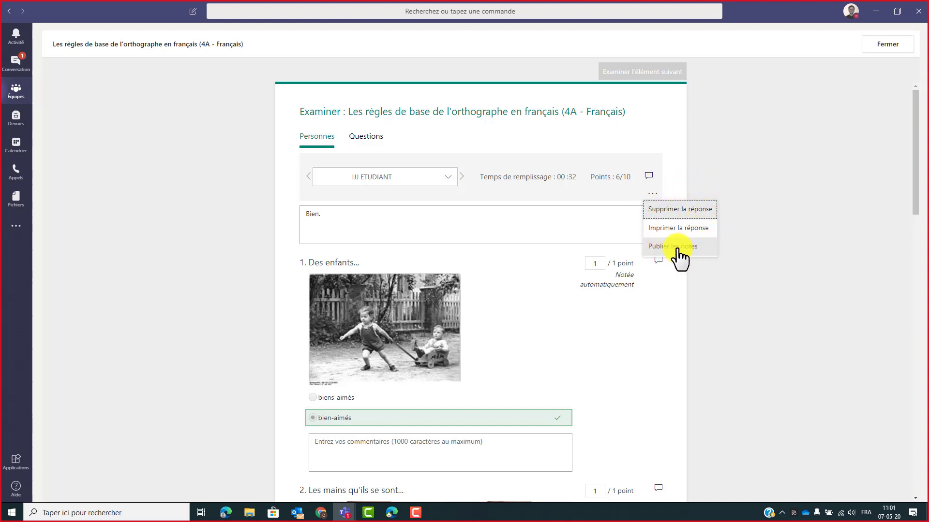
click(677, 248)
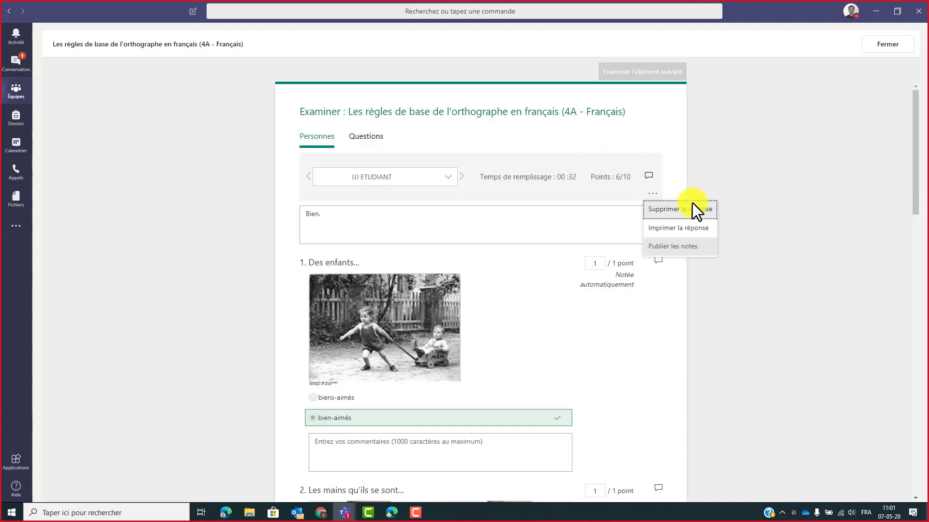
click(659, 249)
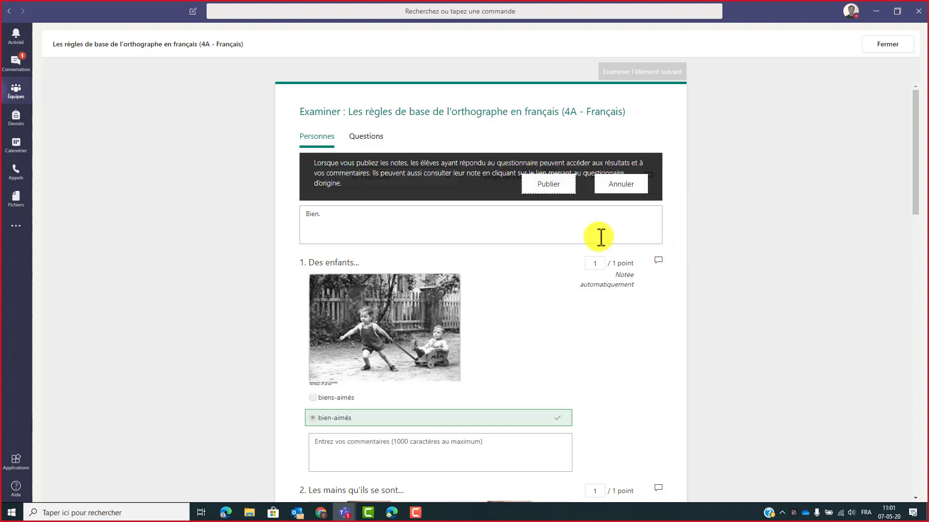
click(542, 188)
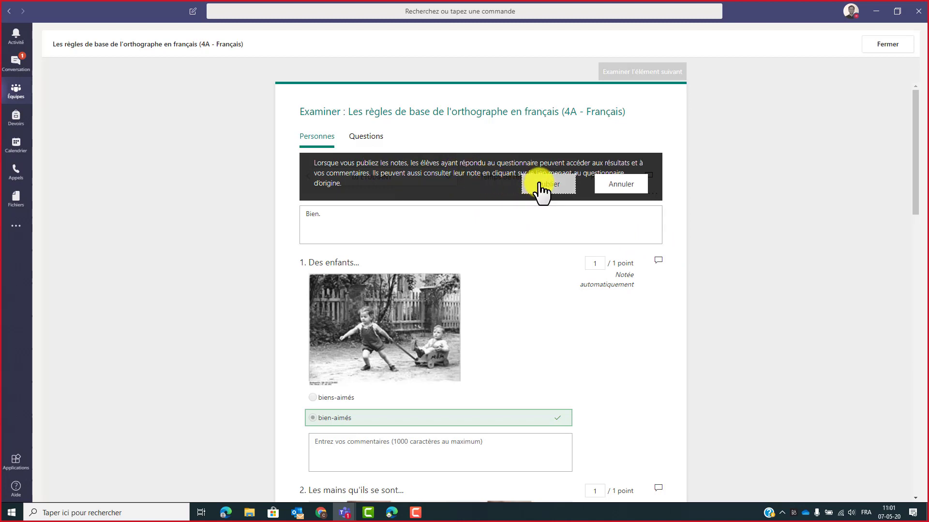
click(539, 183)
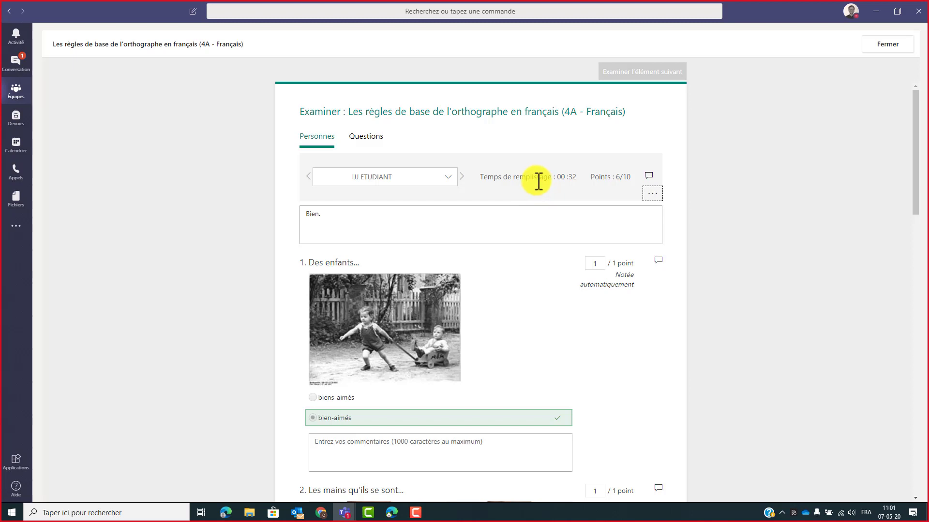
click(871, 46)
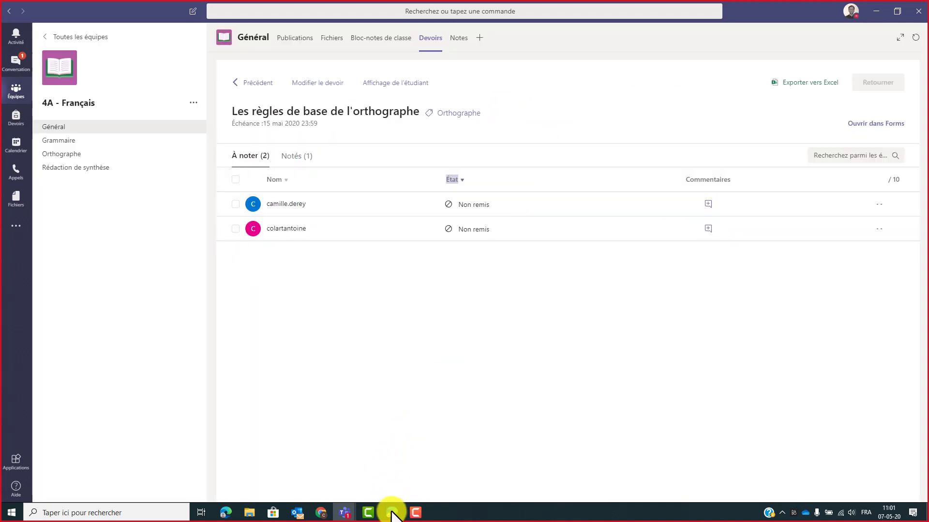
Switch to the student's Teams session in Edge and open the returned assignment's notification to view its comment and points.
mouse_move(391, 511)
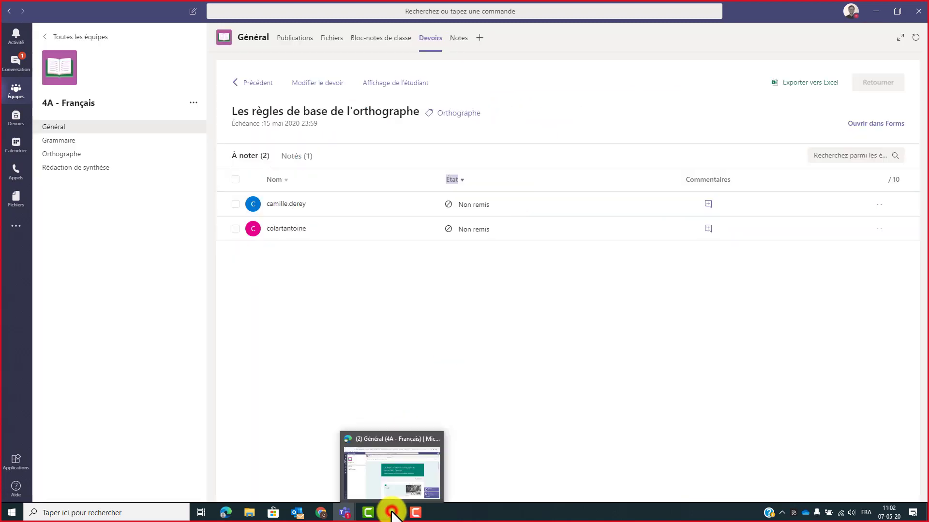
click(394, 500)
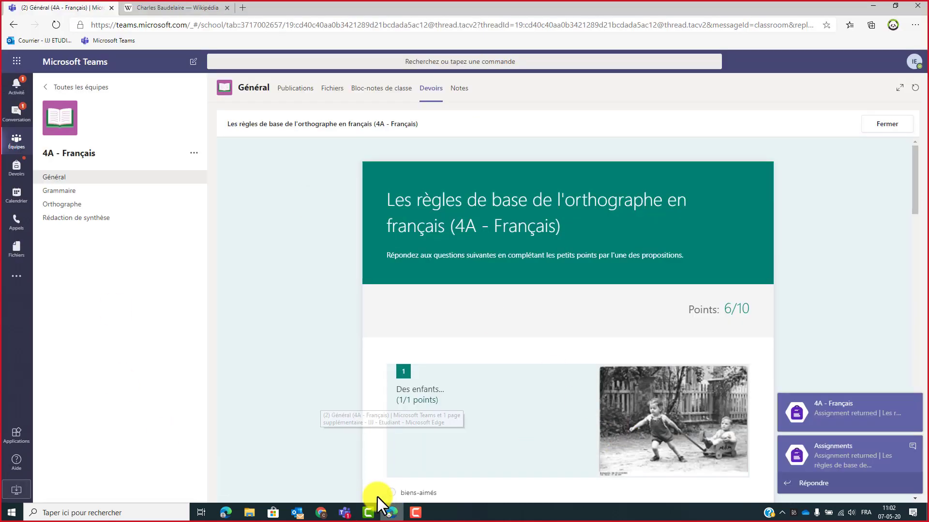
click(828, 483)
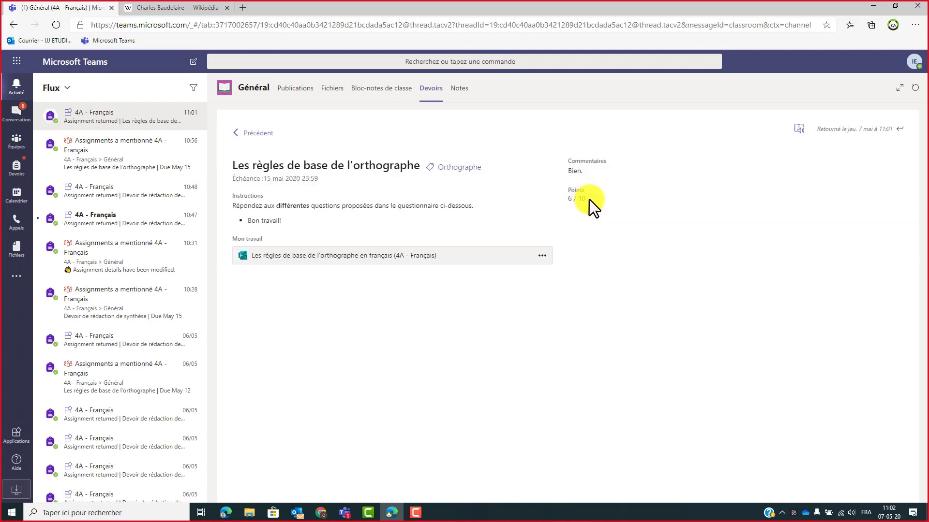
click(589, 199)
drag(567, 196, 567, 190)
Open the student's Notes page in the Général channel and review the points for the returned assignments.
drag(591, 200, 454, 84)
click(456, 97)
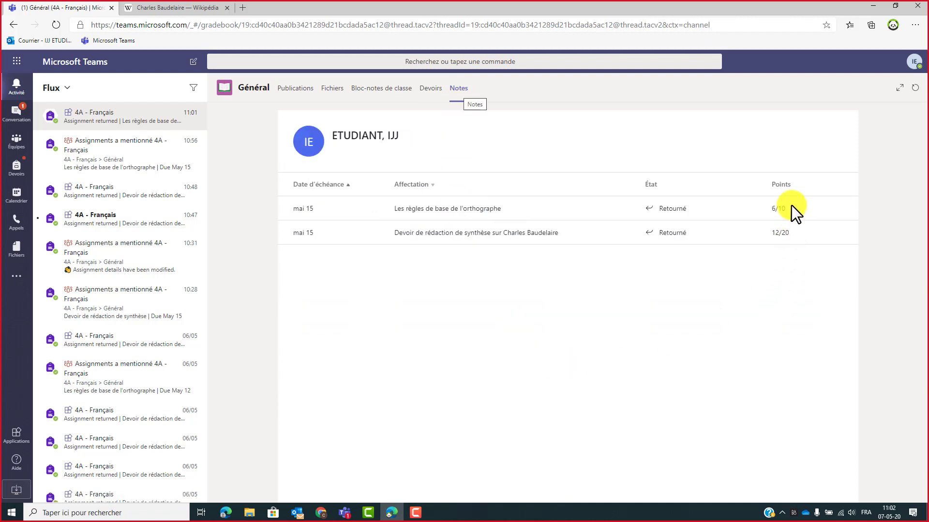
click(797, 236)
drag(790, 212, 767, 382)
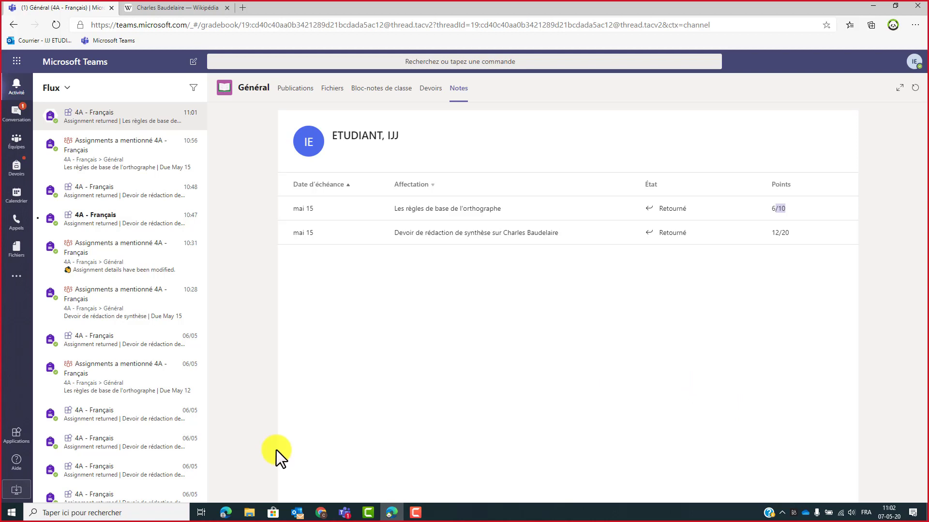
Switch back to the teacher's Teams window for 4A - Français and open the class's Notes page.
click(346, 506)
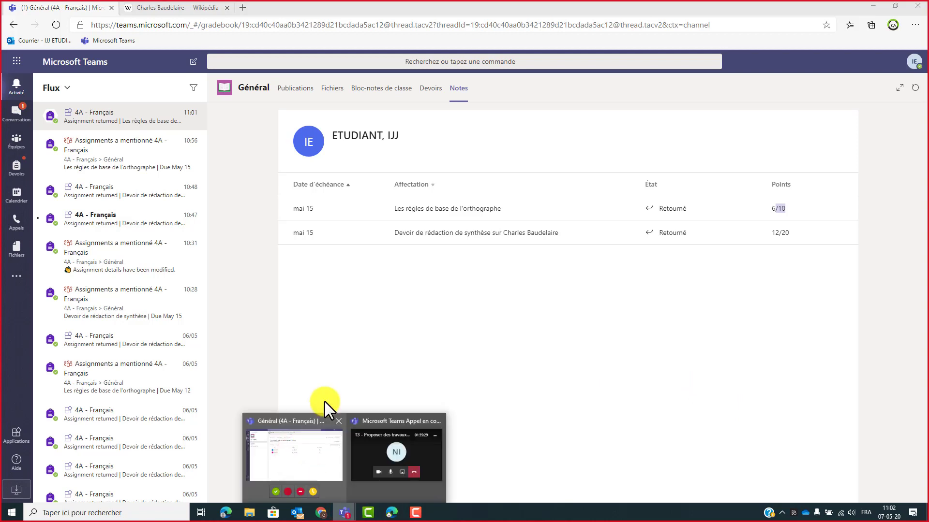
click(323, 419)
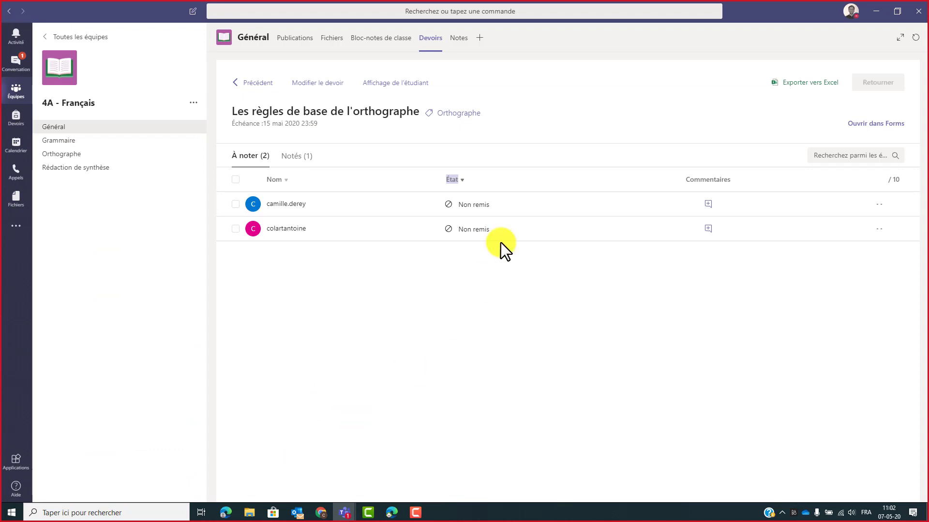
click(452, 41)
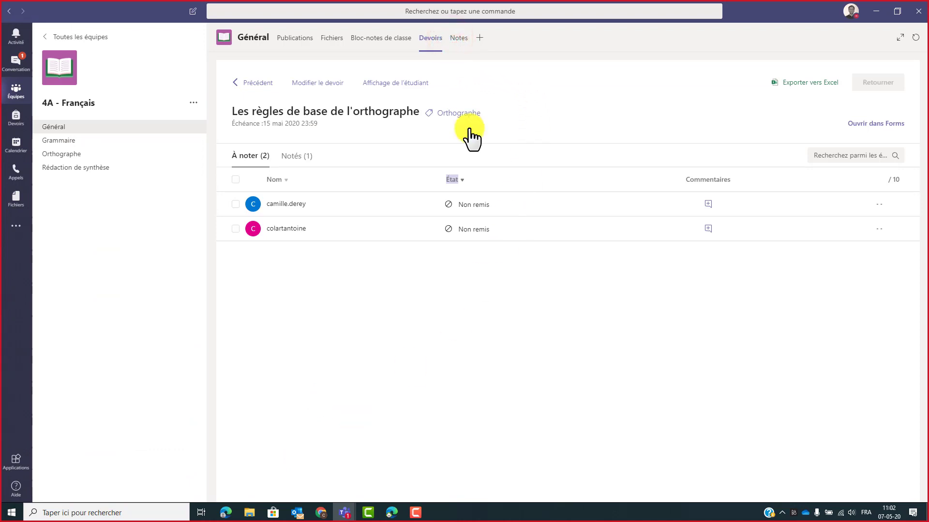